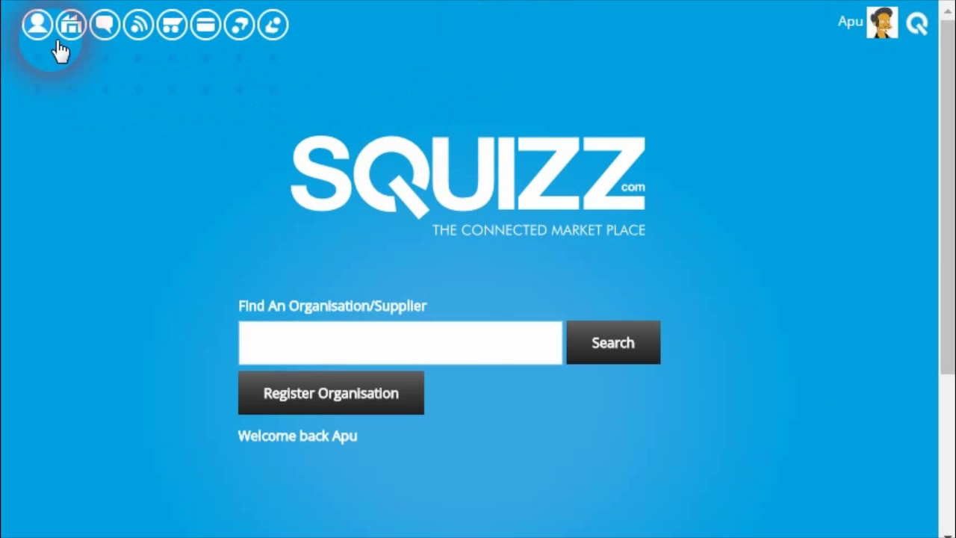
Step: Open the Contacts panel and scroll through every connected person and their group
click(38, 27)
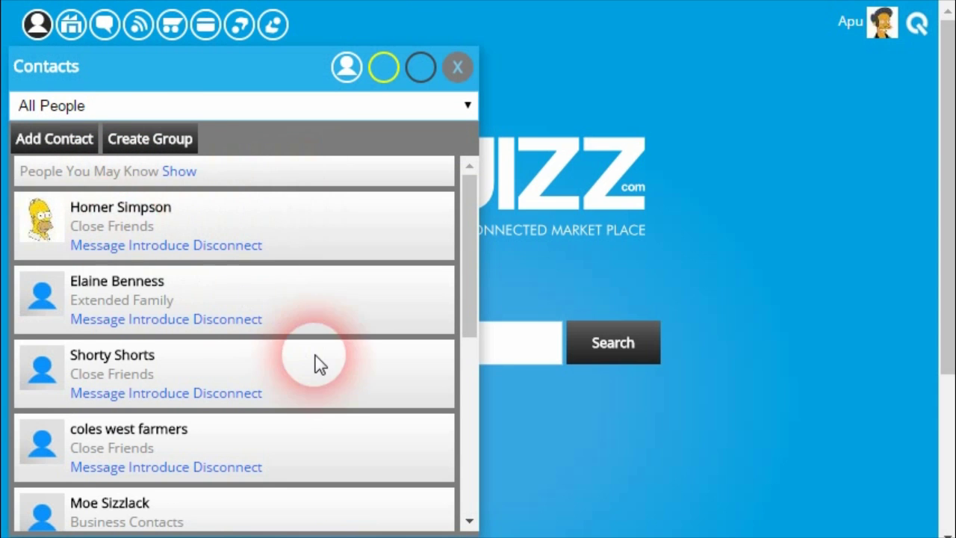
scroll(315, 352, down, 5)
scroll(316, 345, down, 1)
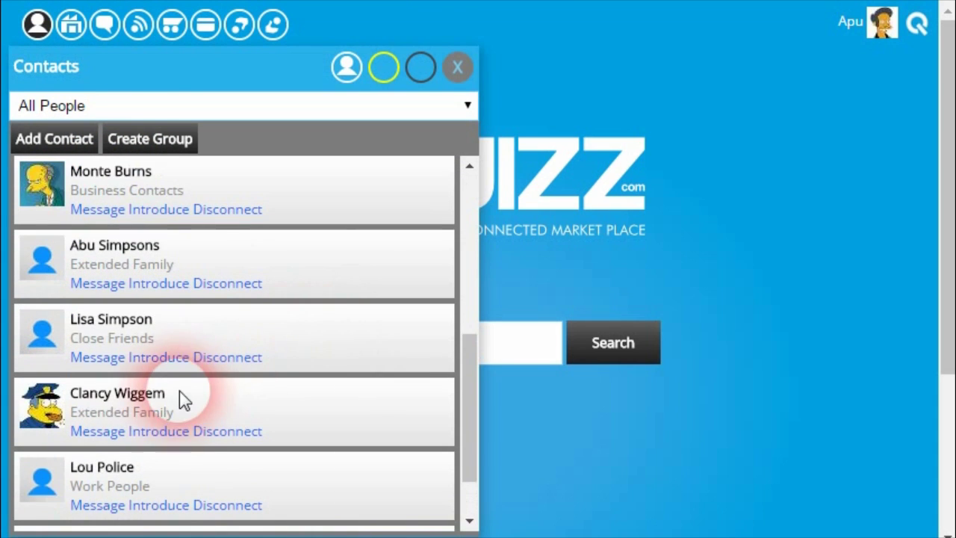
scroll(284, 402, up, 6)
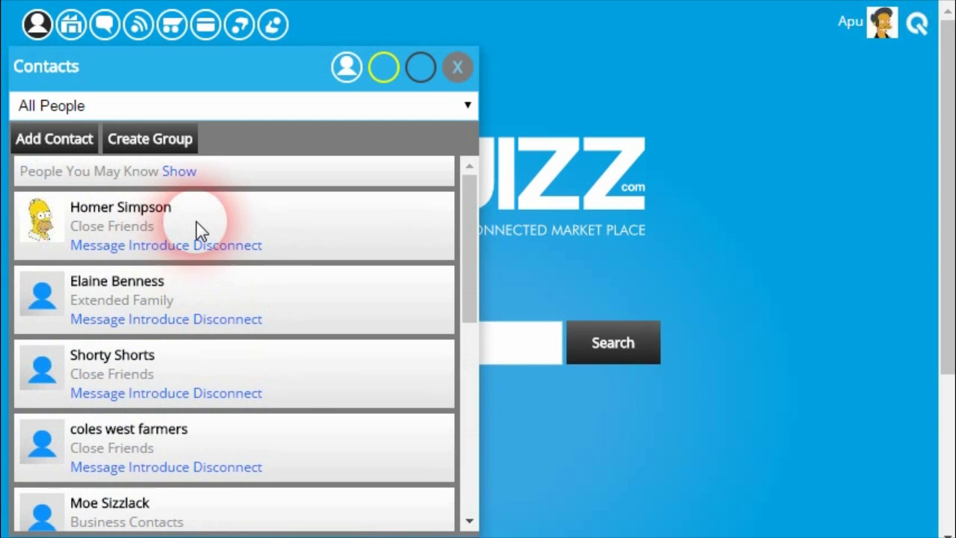
scroll(253, 314, down, 6)
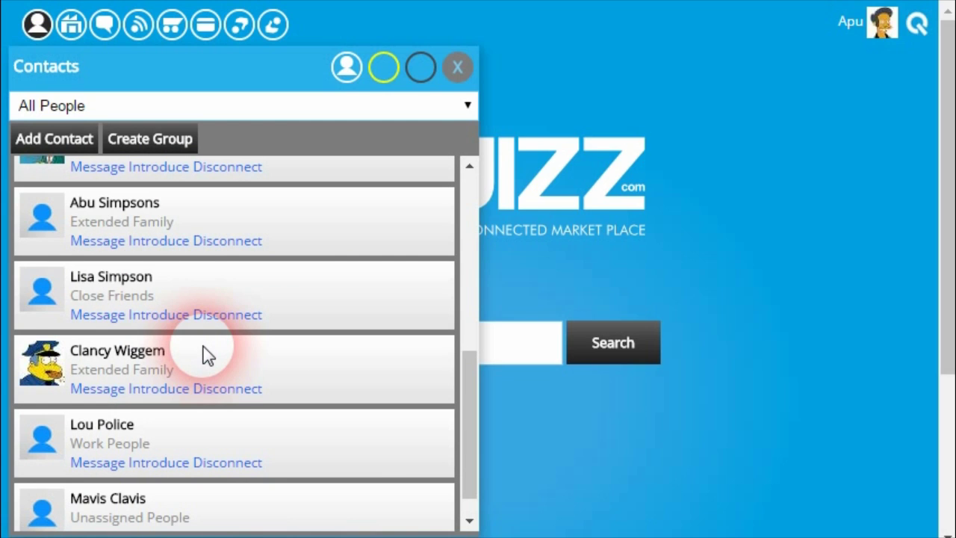
scroll(196, 362, up, 6)
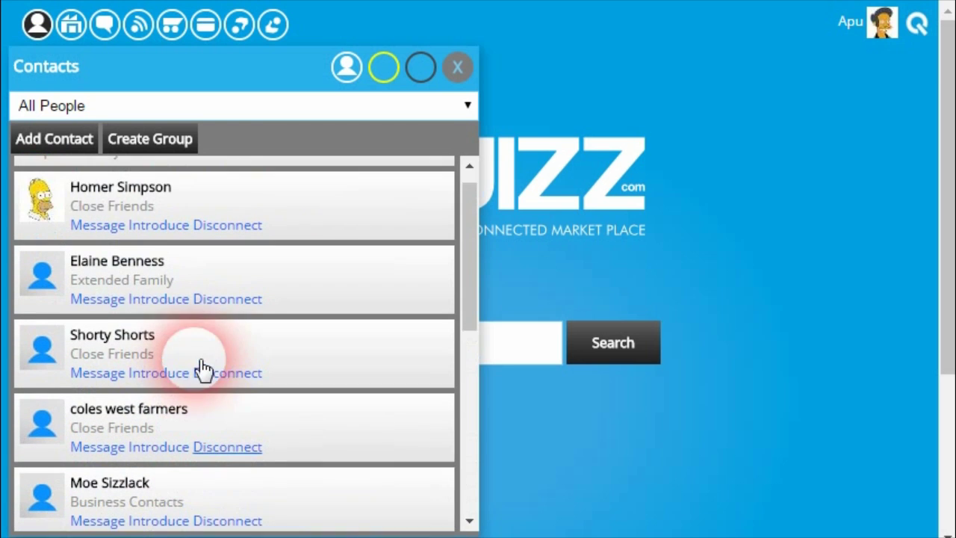
scroll(201, 366, up, 1)
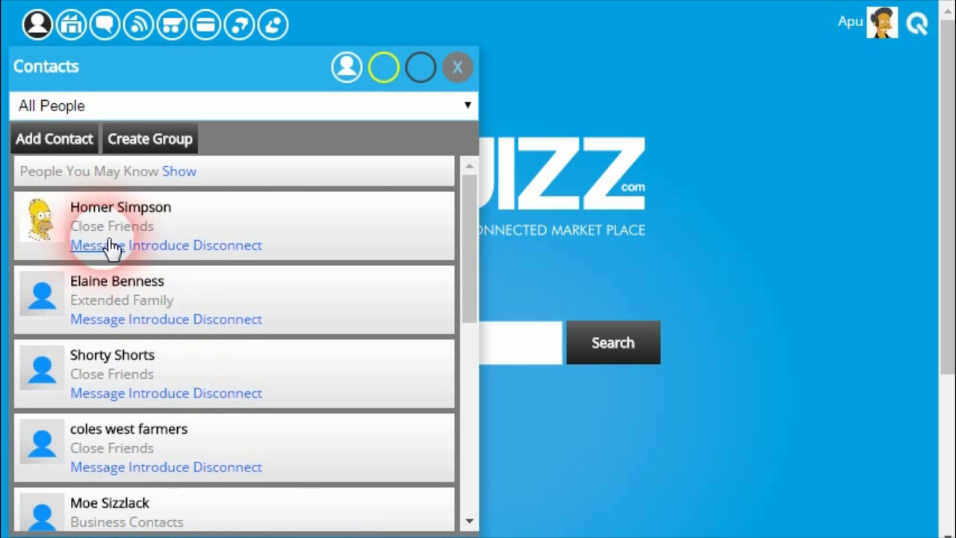
Step: Start an introduction for the top contact and choose the second contact from the suggestions
click(175, 246)
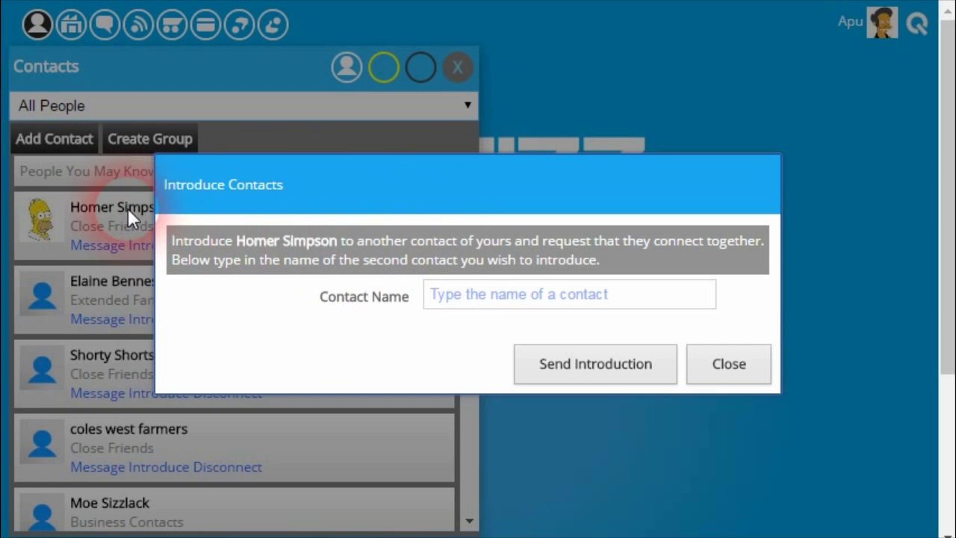
click(486, 301)
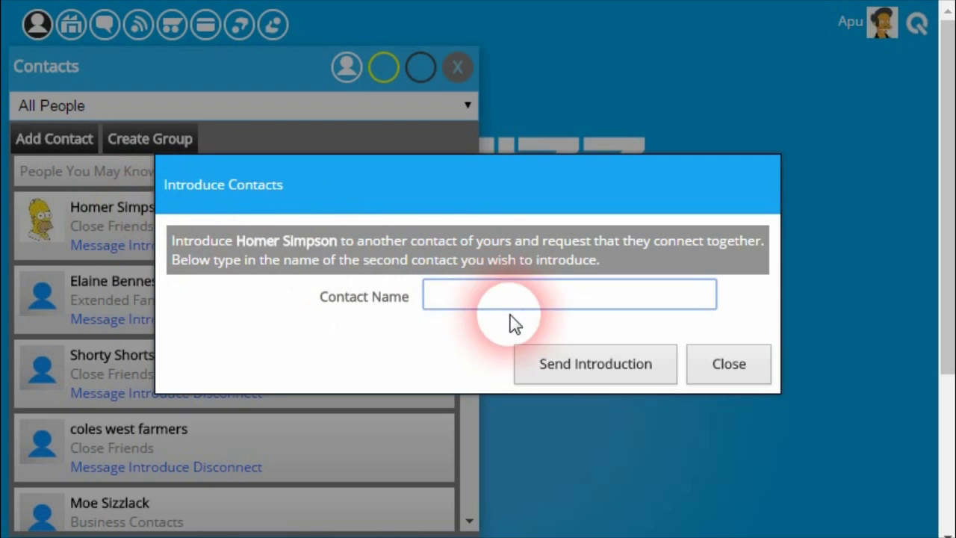
text(Clan)
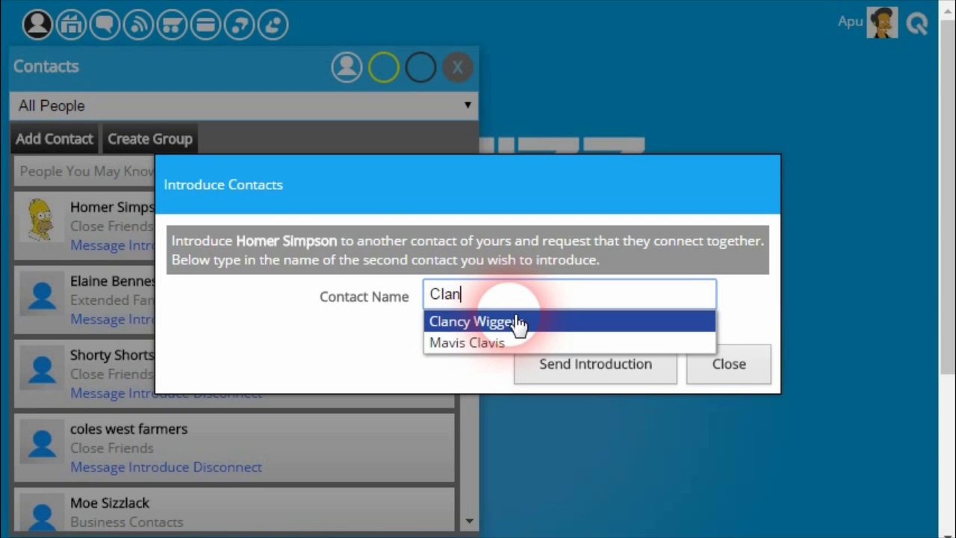
click(516, 322)
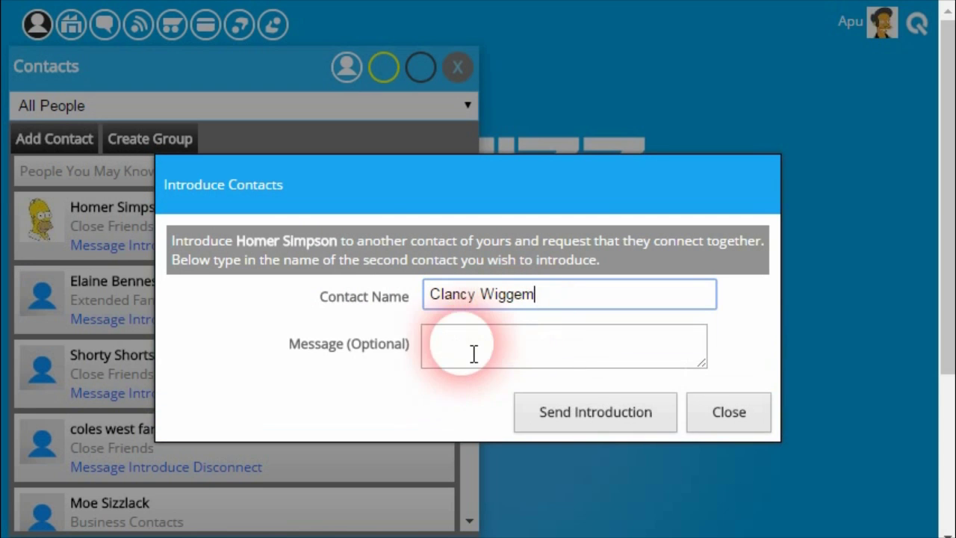
Step: Paste the introduction message about meeting at the store over doughnuts
click(466, 364)
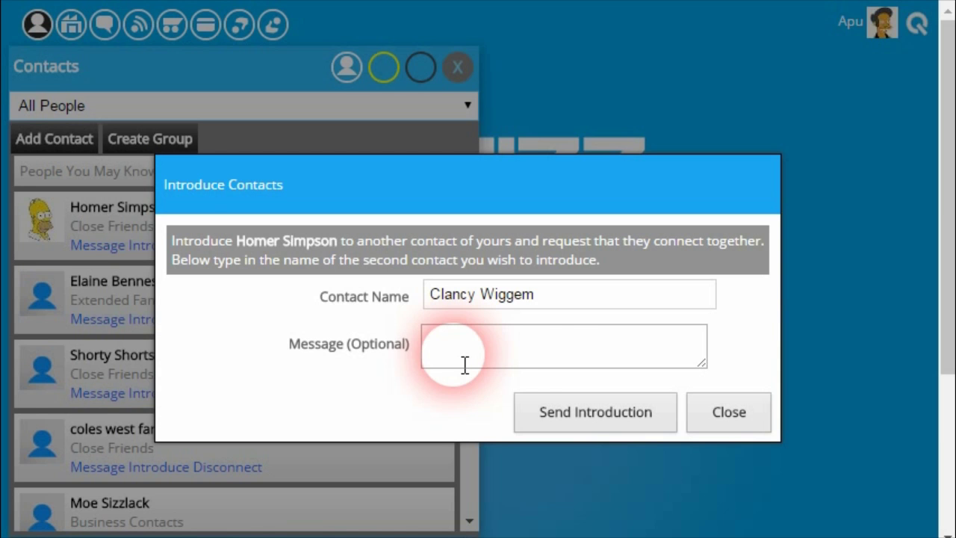
key(ctrl+v)
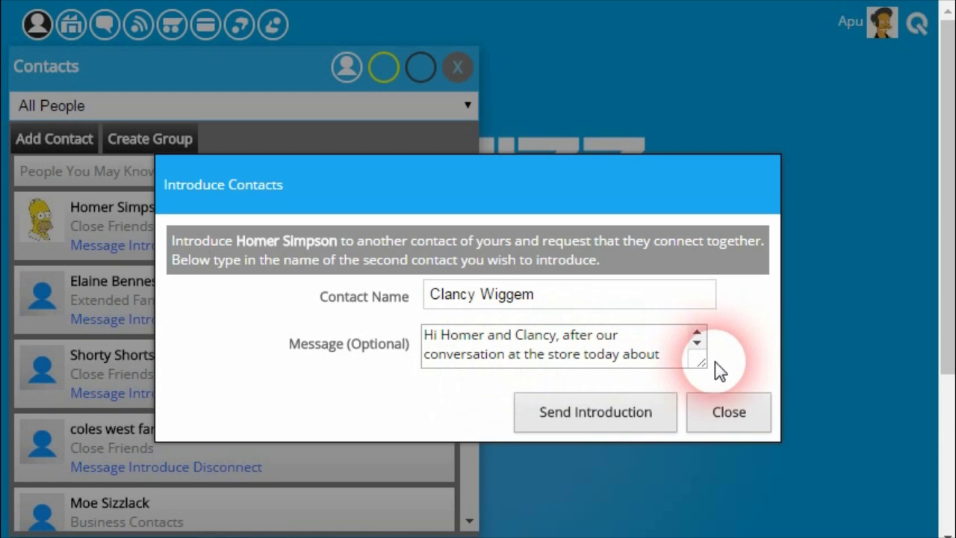
click(697, 343)
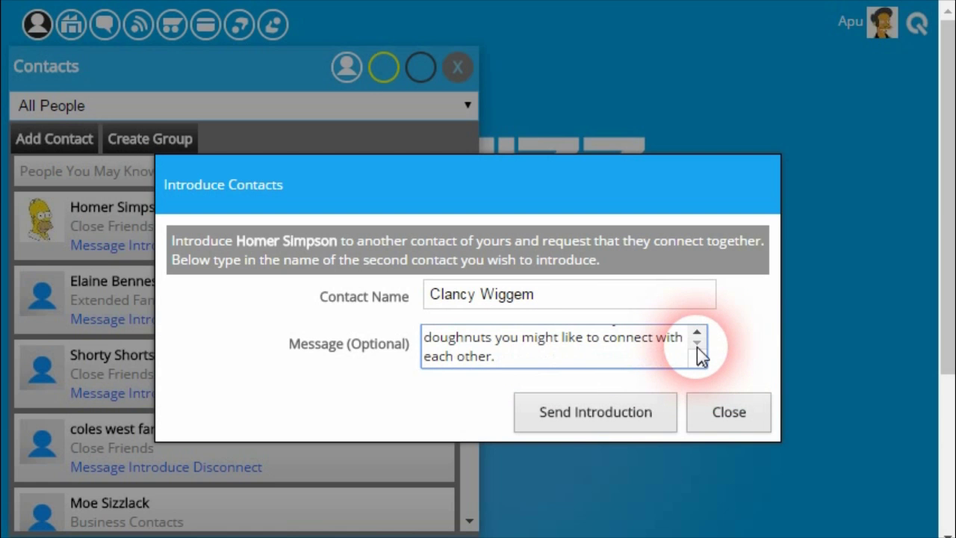
click(697, 333)
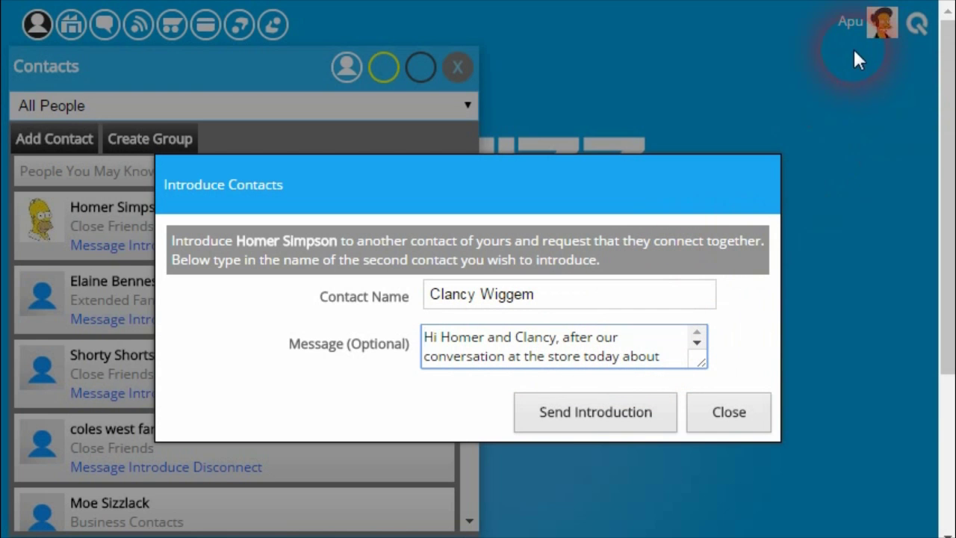
Step: Send the introduction and dismiss the Introduction Sent confirmation
click(587, 417)
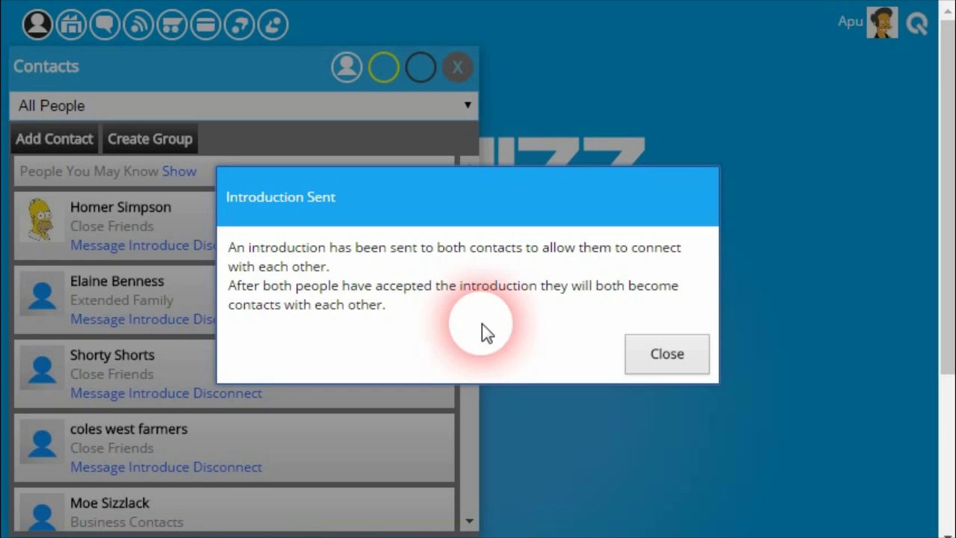
click(646, 359)
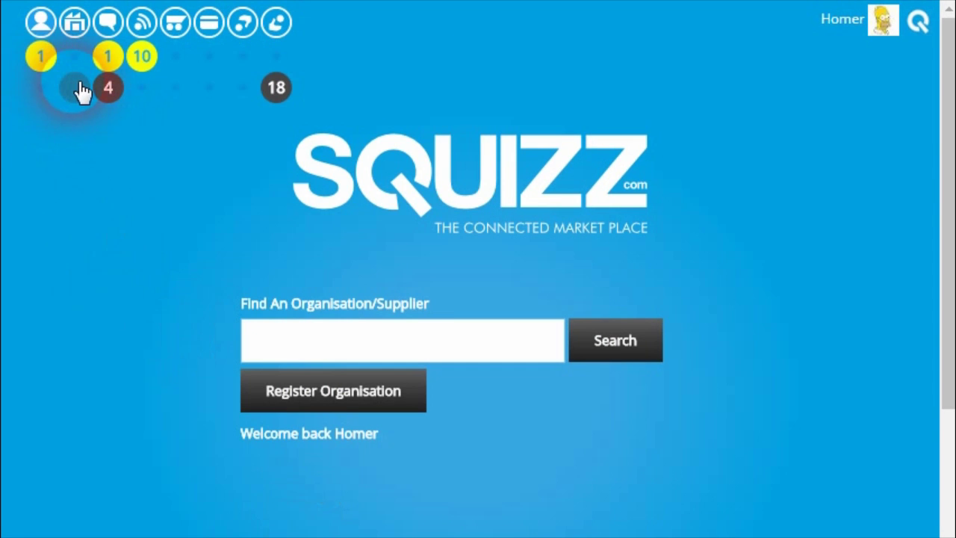
Step: Check notifications, then approve the introduction with the new contact placed in Aquaintances
click(45, 62)
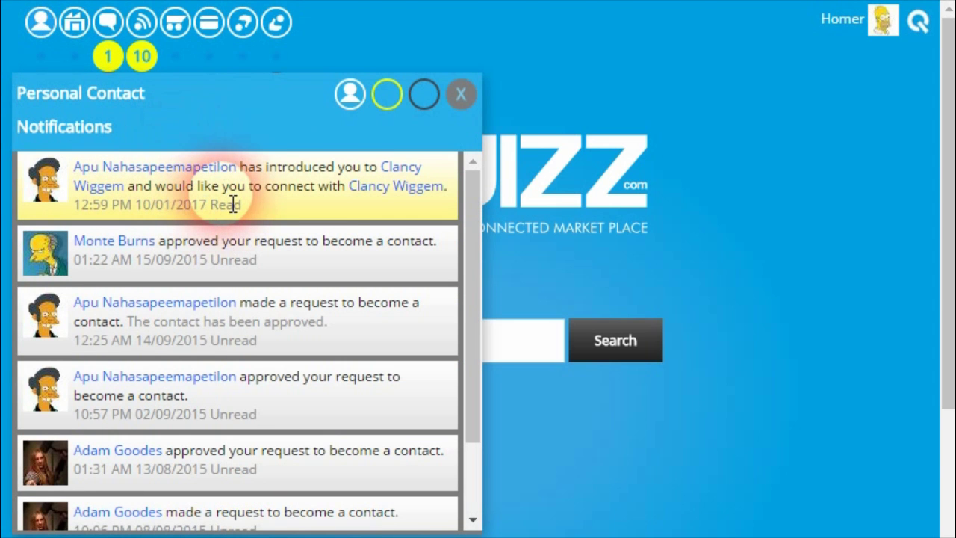
click(459, 95)
click(41, 22)
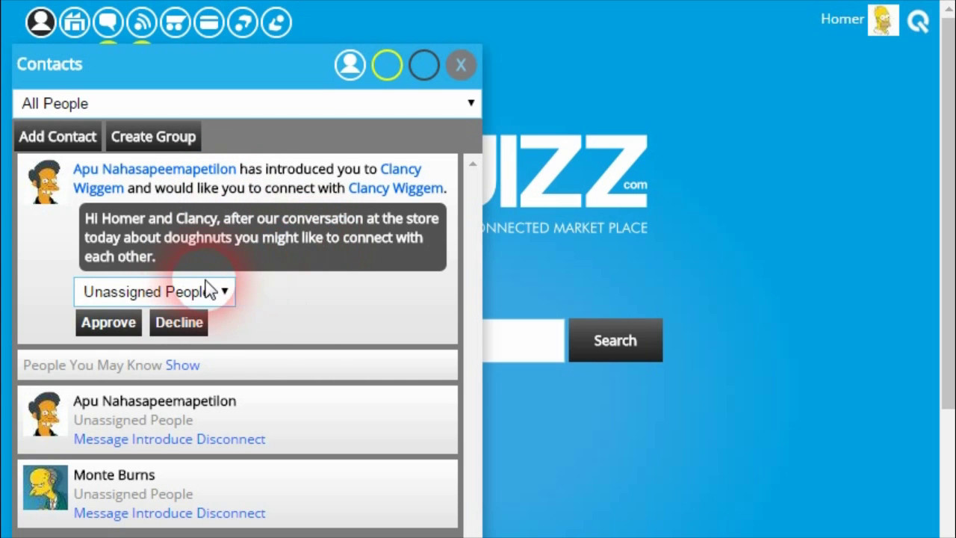
click(226, 293)
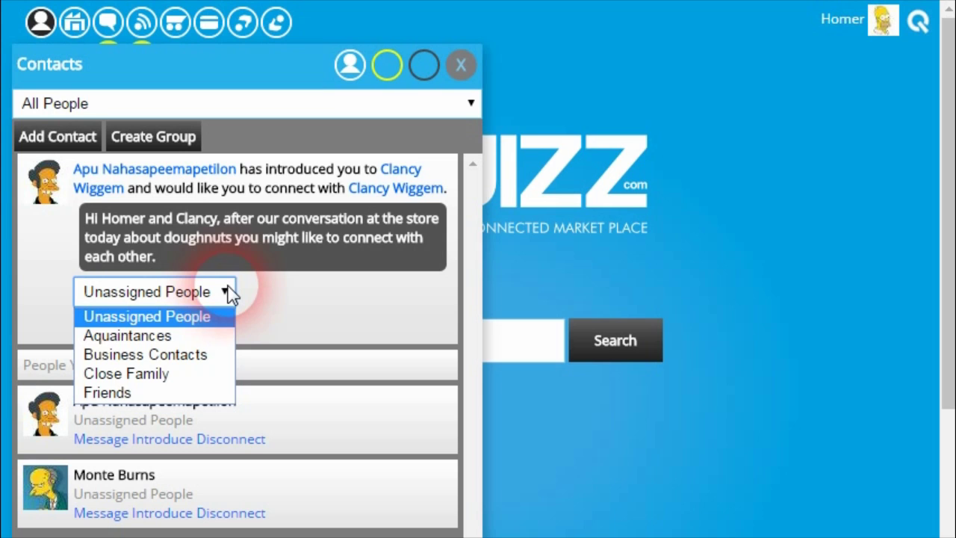
click(187, 338)
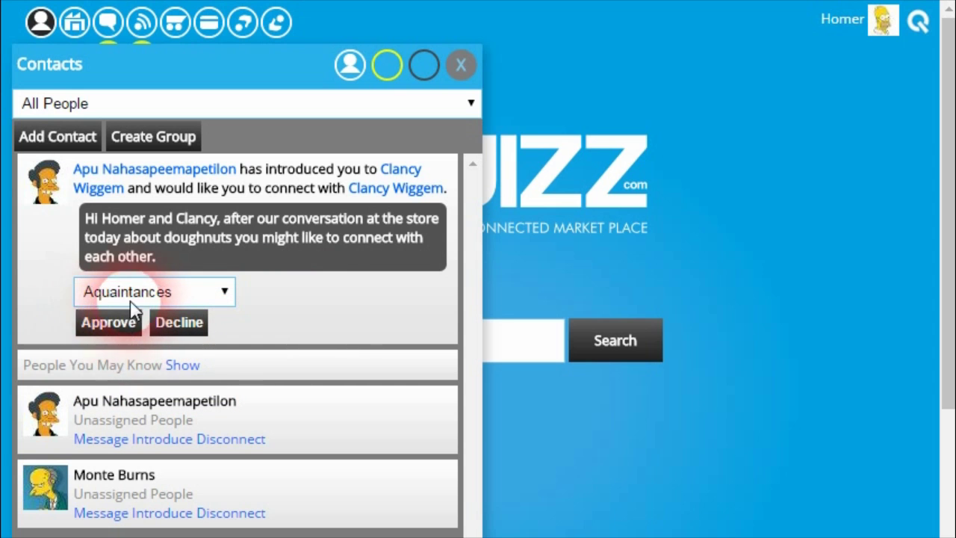
click(118, 333)
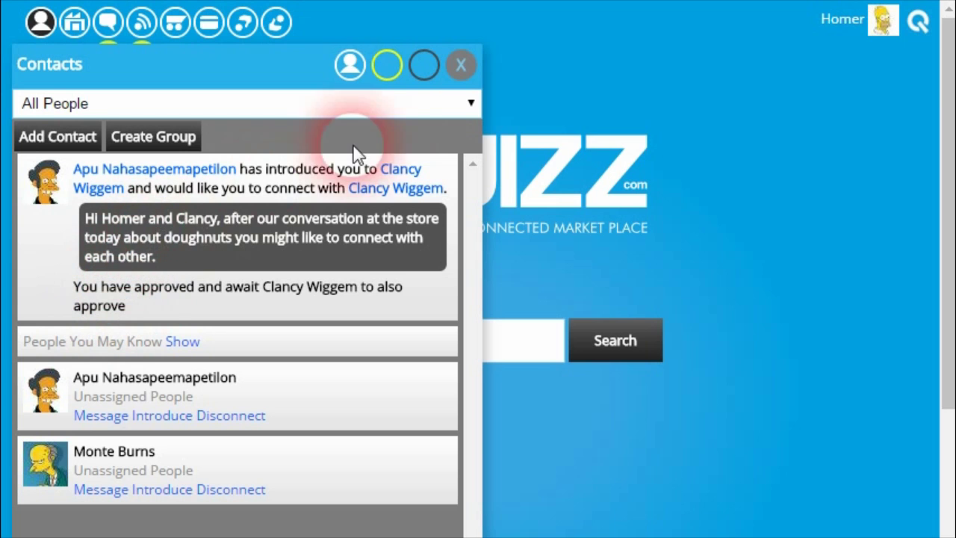
Step: Reopen the Contacts panel and scroll to the pending introduction request
click(472, 67)
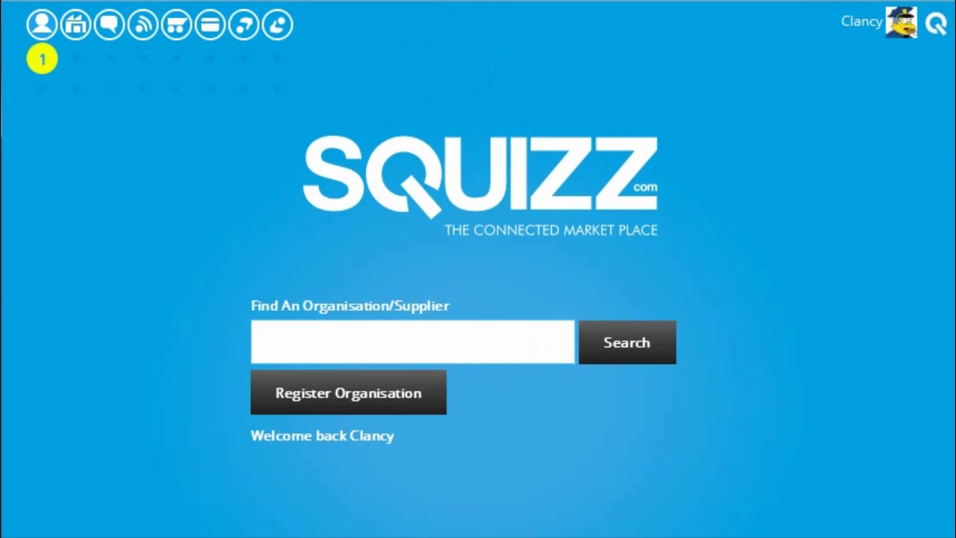
click(41, 24)
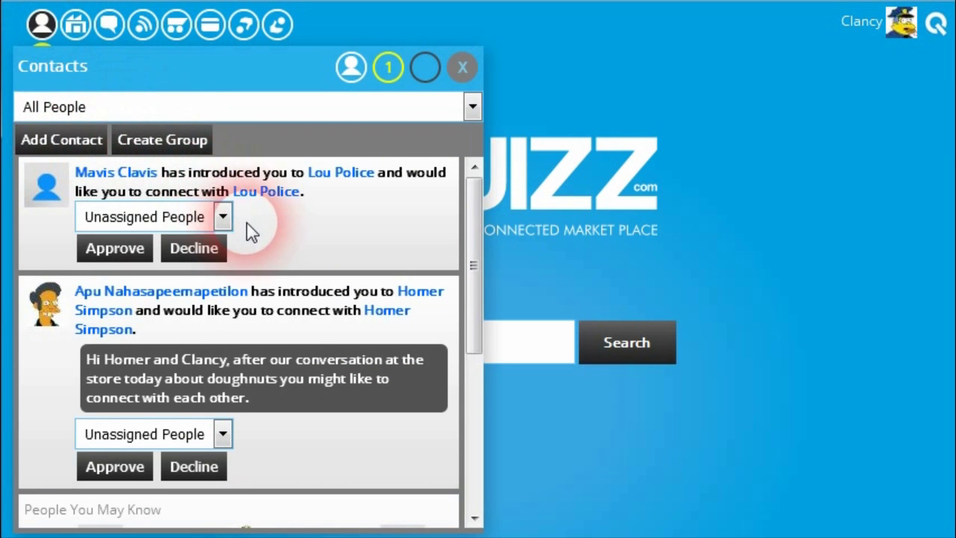
scroll(231, 332, down, 3)
scroll(187, 313, up, 3)
scroll(196, 310, down, 1)
scroll(195, 310, down, 1)
Step: Approve the introduction with the new contact in Friends, then refresh the contacts list
click(223, 319)
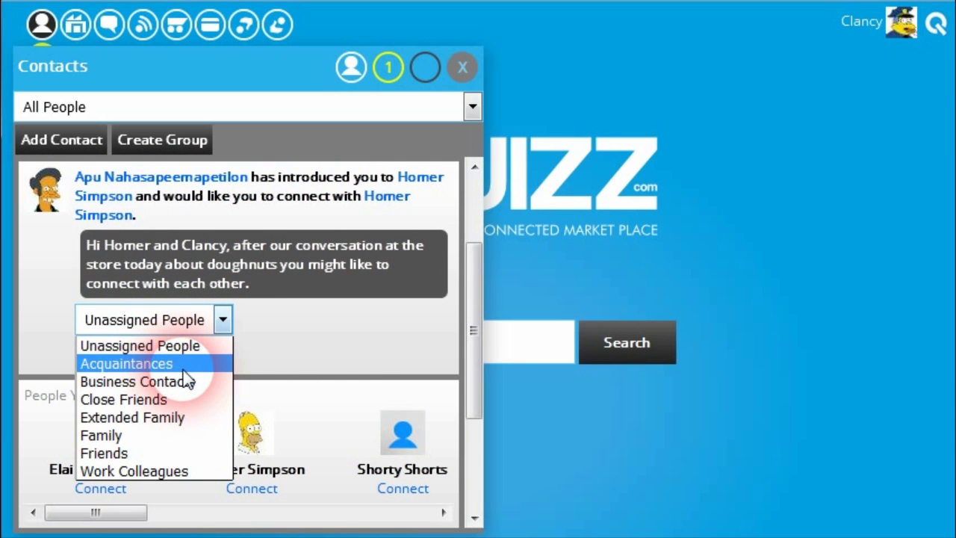
click(153, 454)
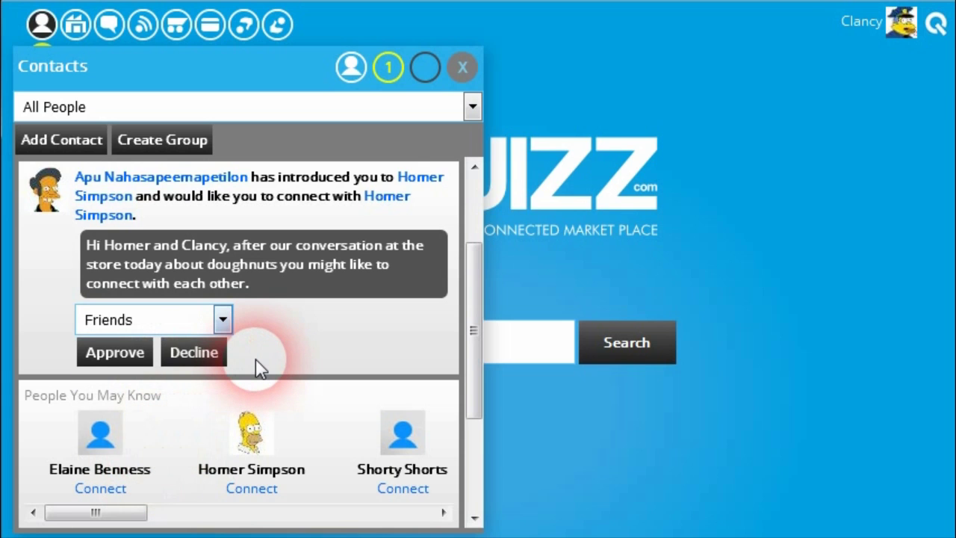
click(108, 352)
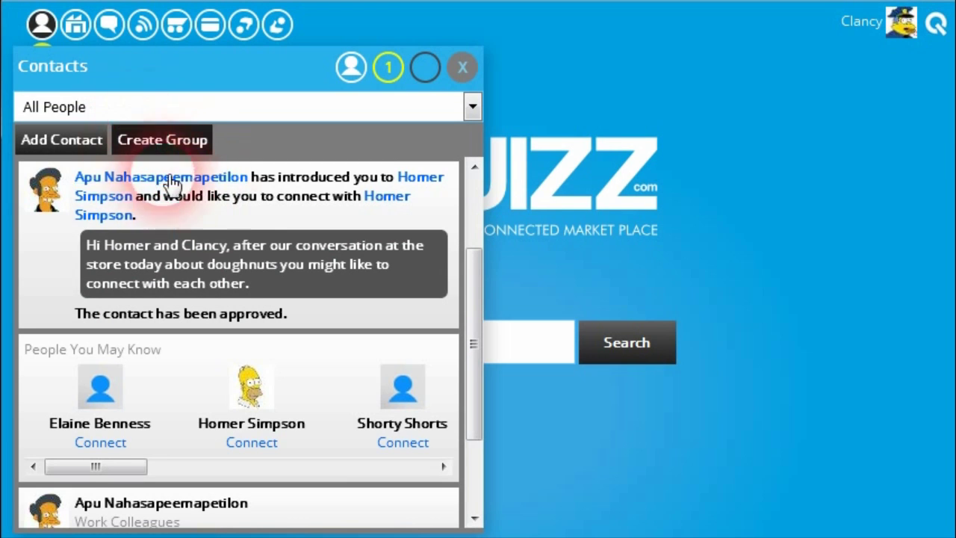
click(42, 25)
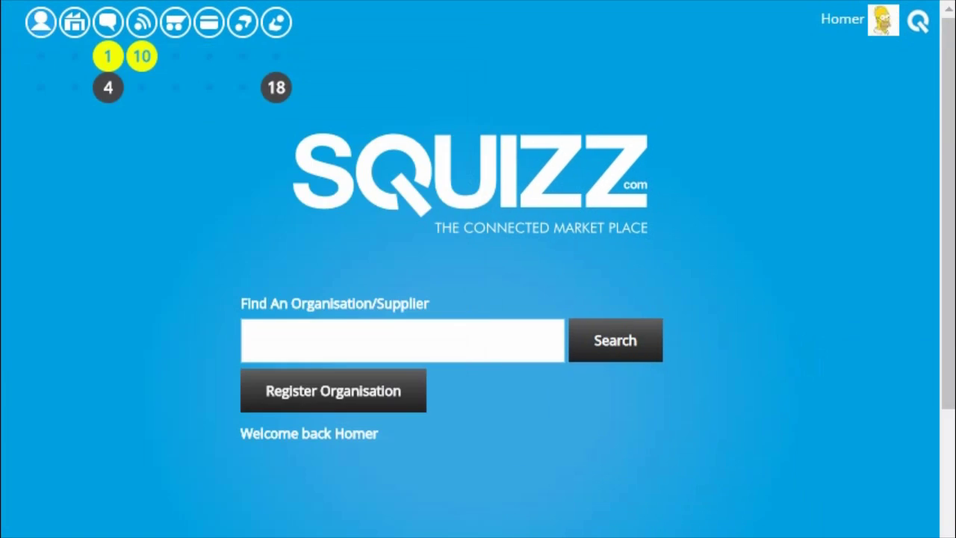
click(41, 24)
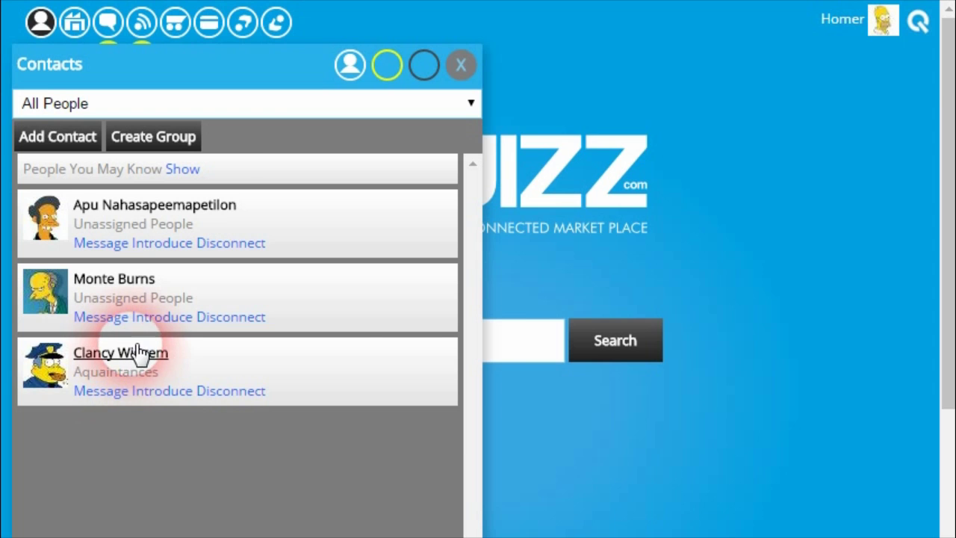
Step: Open a conversation with the new contact and close it without posting
click(112, 391)
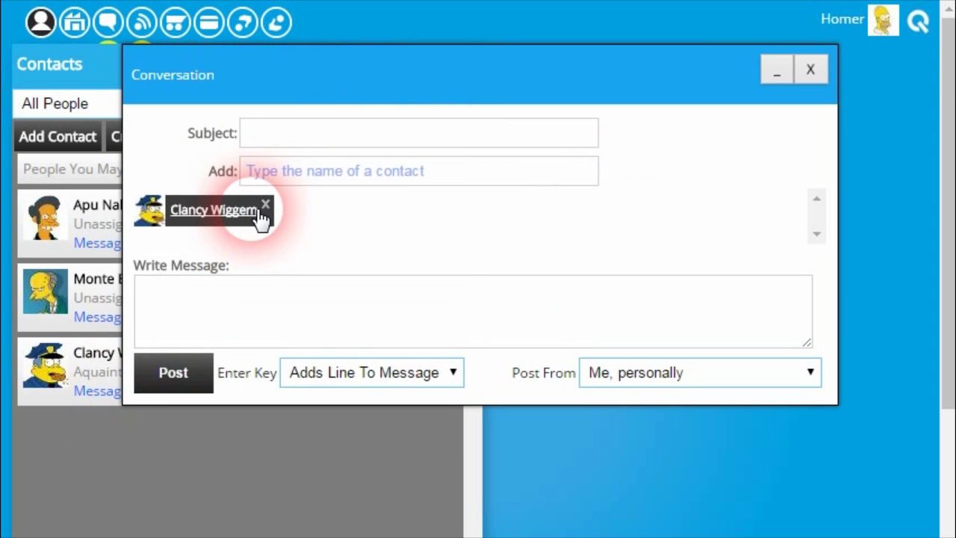
click(812, 75)
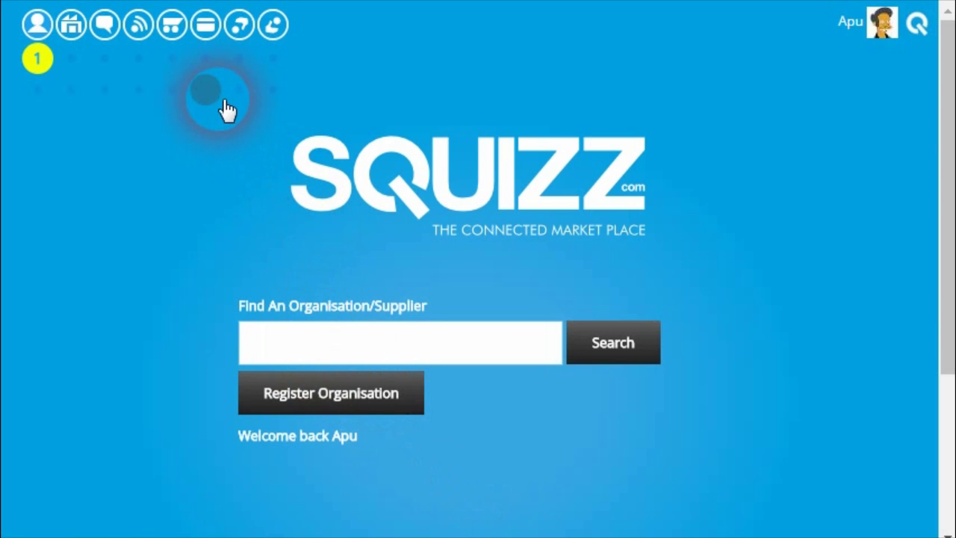
Step: Read the notification confirming the introduced contacts are connected, then close the list
click(39, 67)
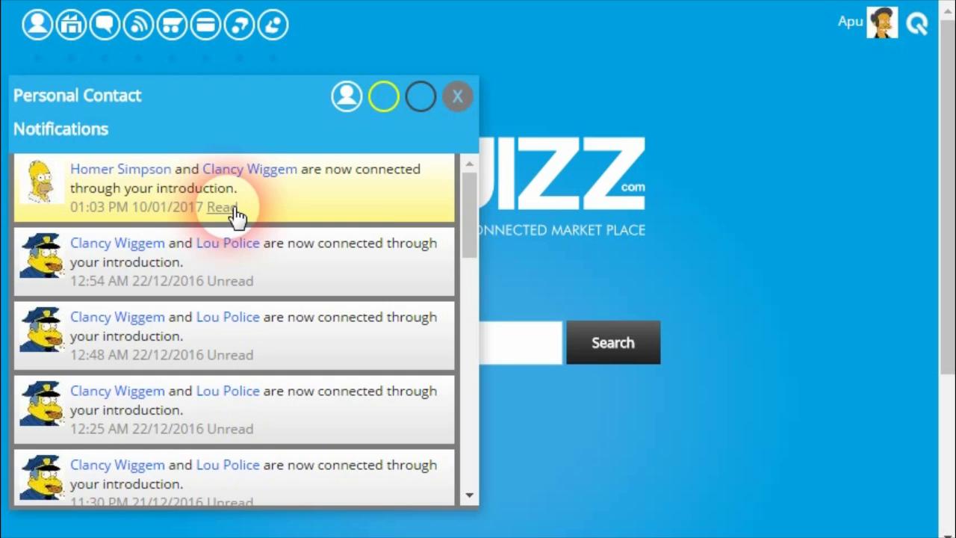
click(236, 216)
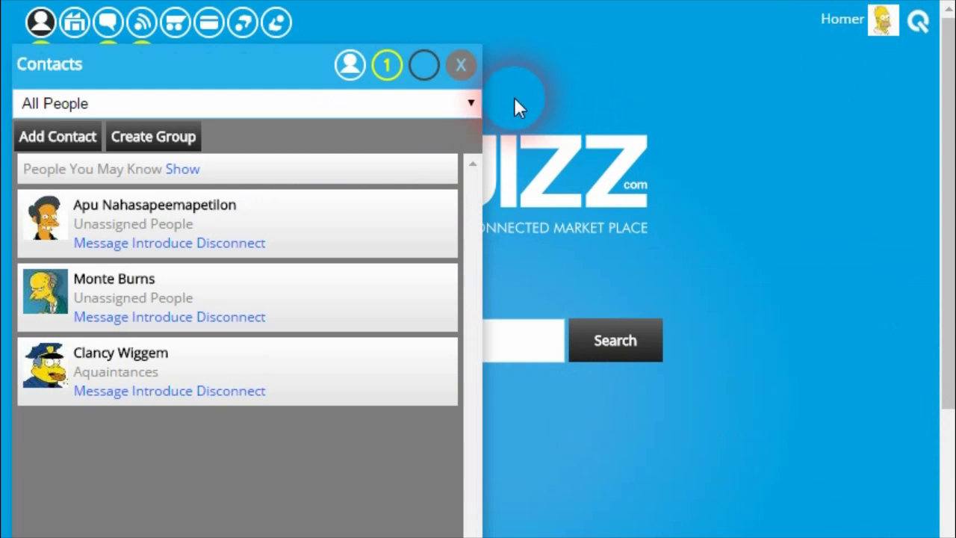
Step: Review the Share All My Personal Data sharing policy, close it, and reopen Contacts
click(459, 64)
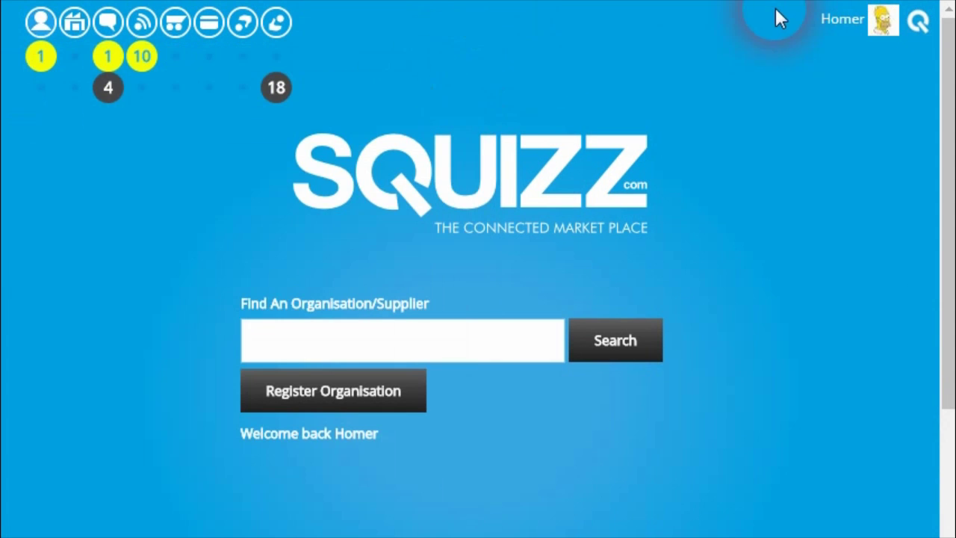
click(881, 19)
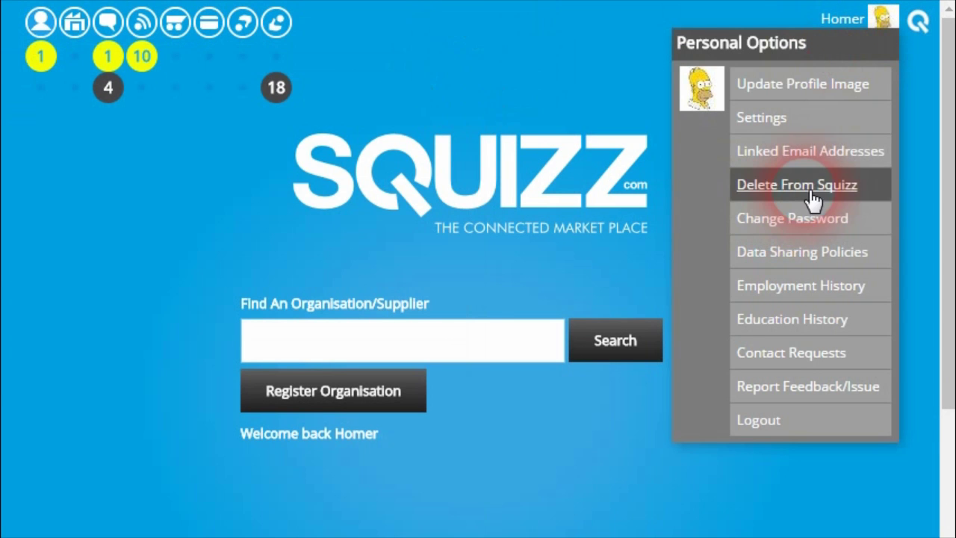
click(796, 252)
scroll(680, 291, down, 3)
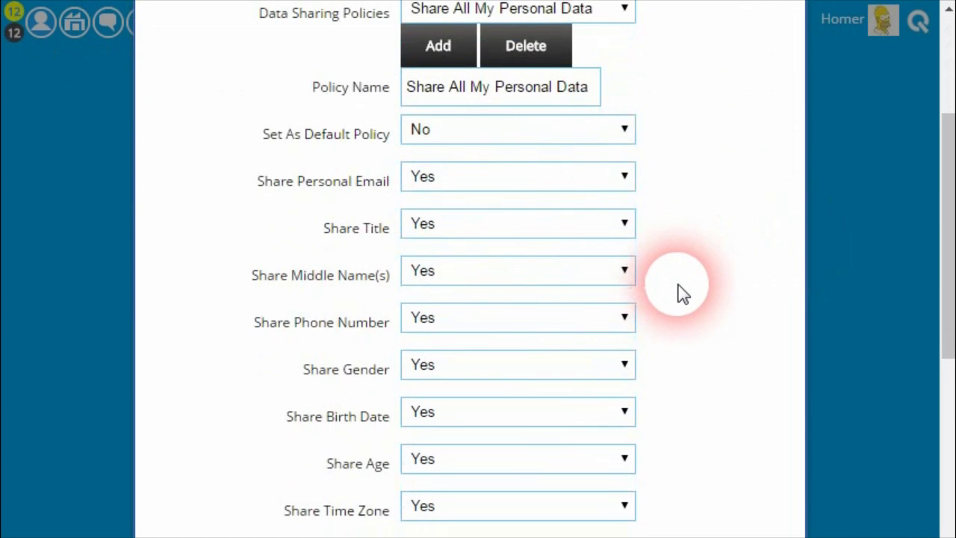
scroll(654, 287, down, 6)
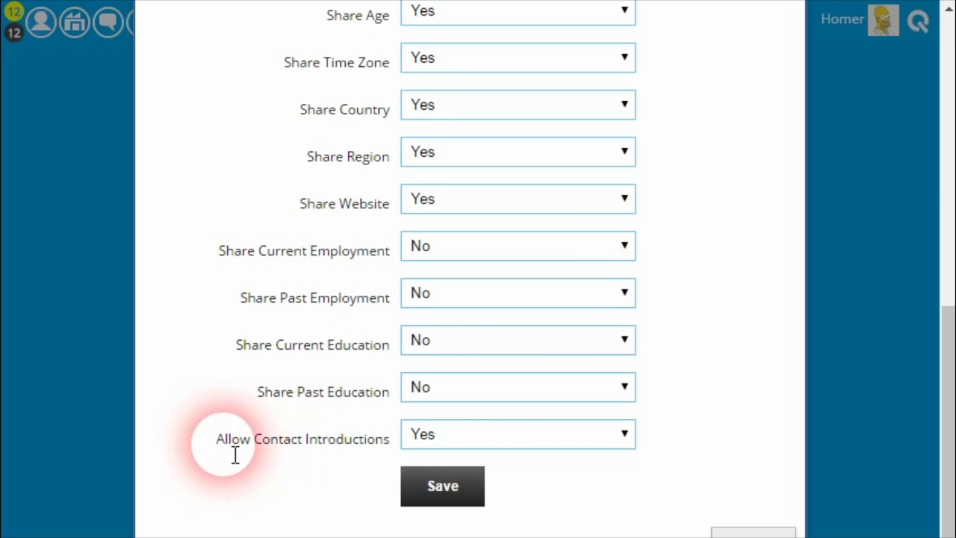
click(752, 530)
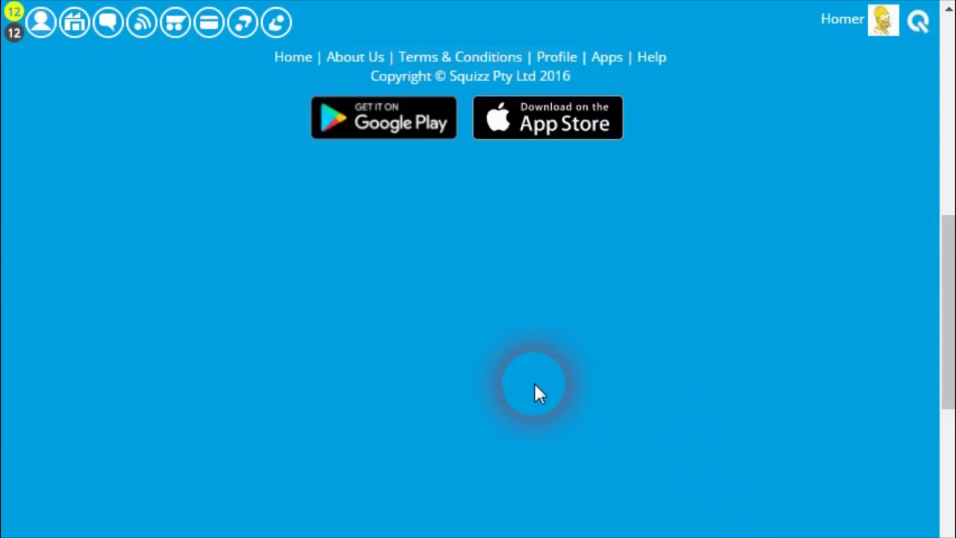
click(41, 26)
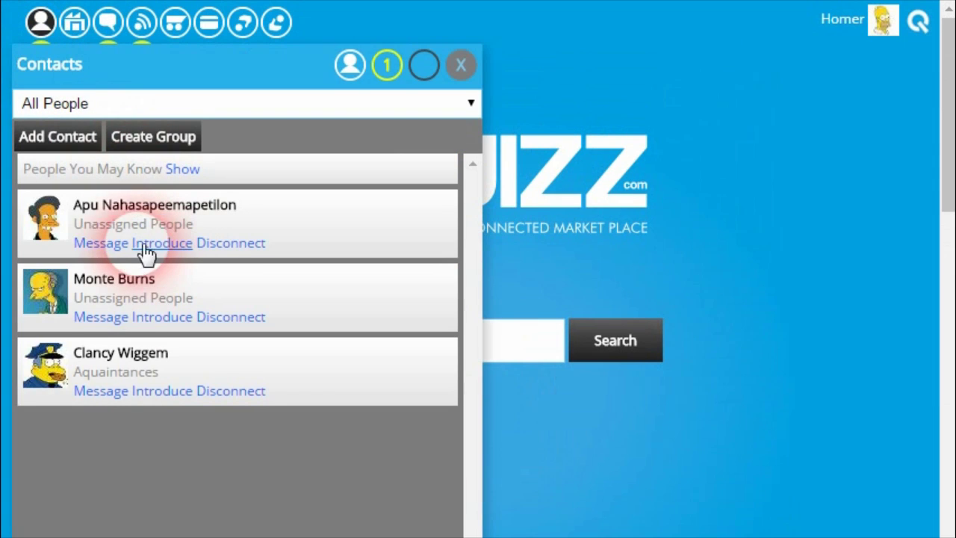
Step: Move the first contact into the Friends group
click(168, 223)
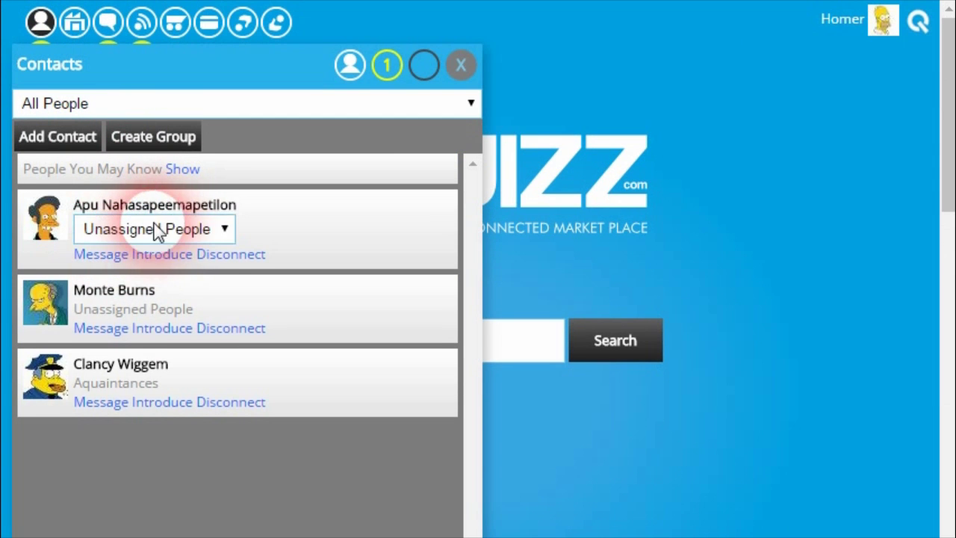
click(192, 234)
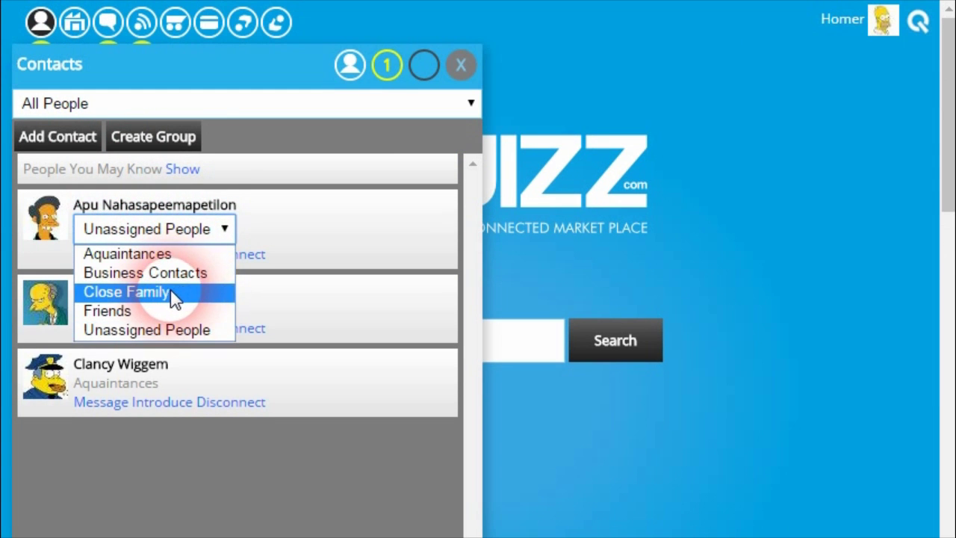
click(154, 312)
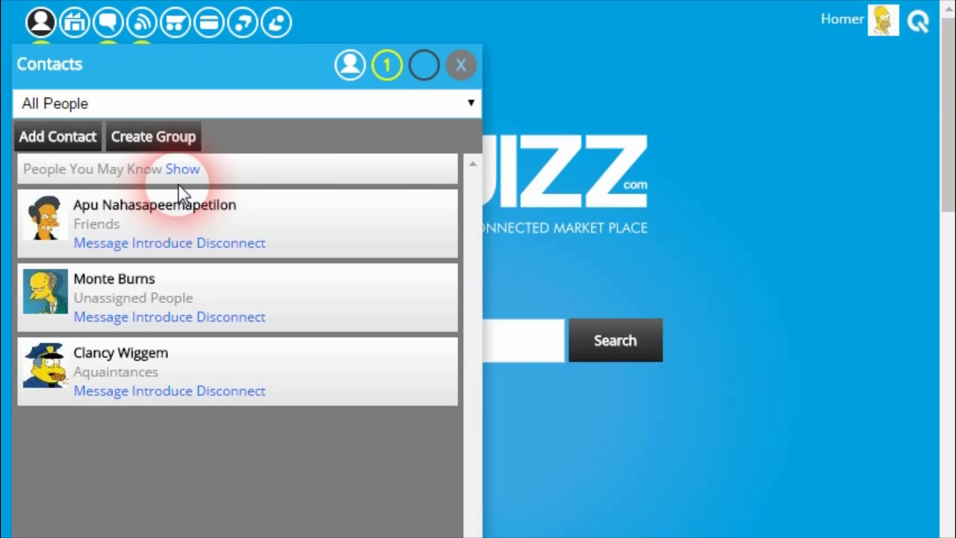
Step: Filter contacts by Friends and view the Friends group settings without changes
click(176, 104)
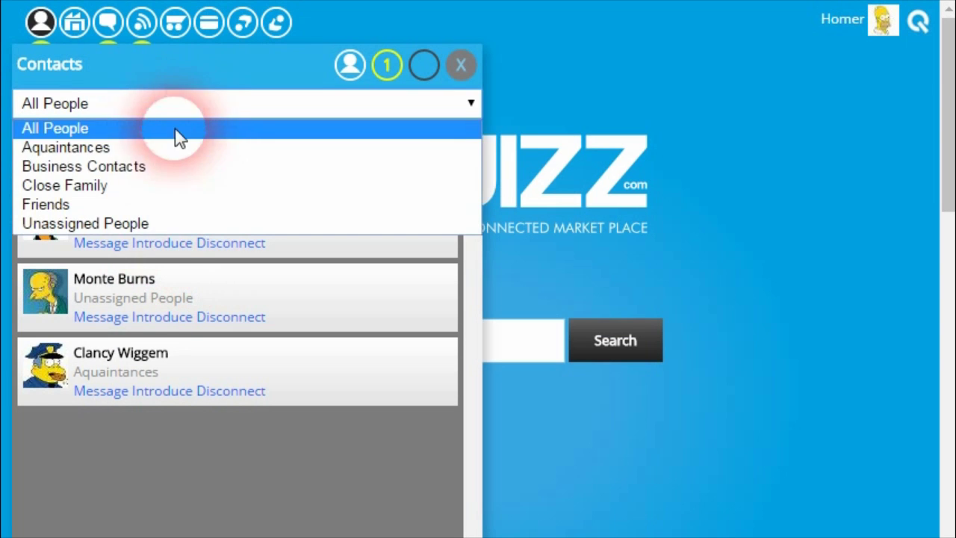
click(105, 203)
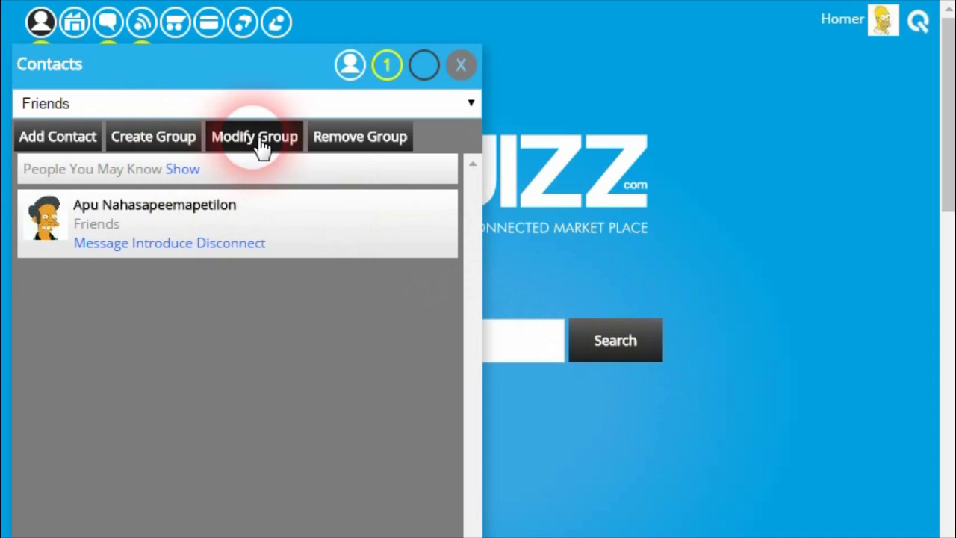
click(258, 137)
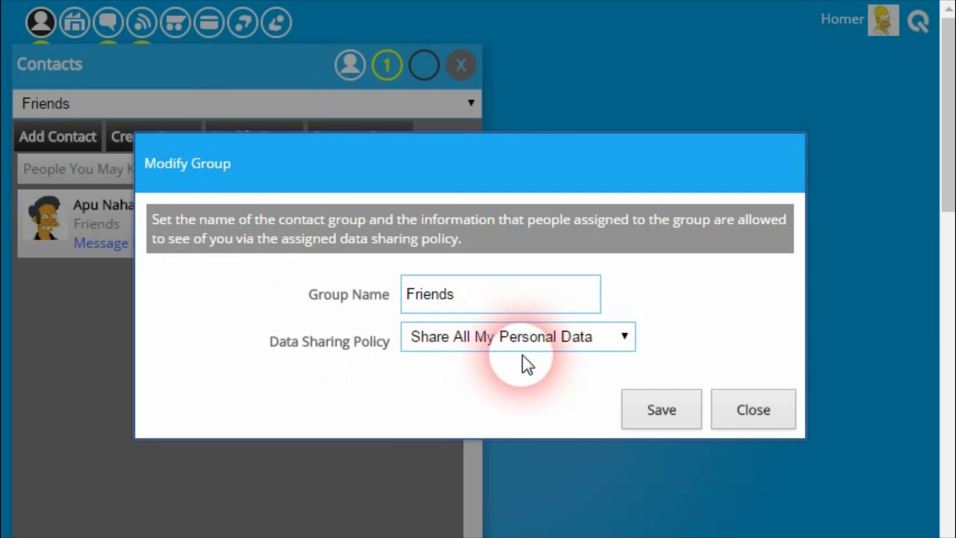
click(754, 419)
click(831, 23)
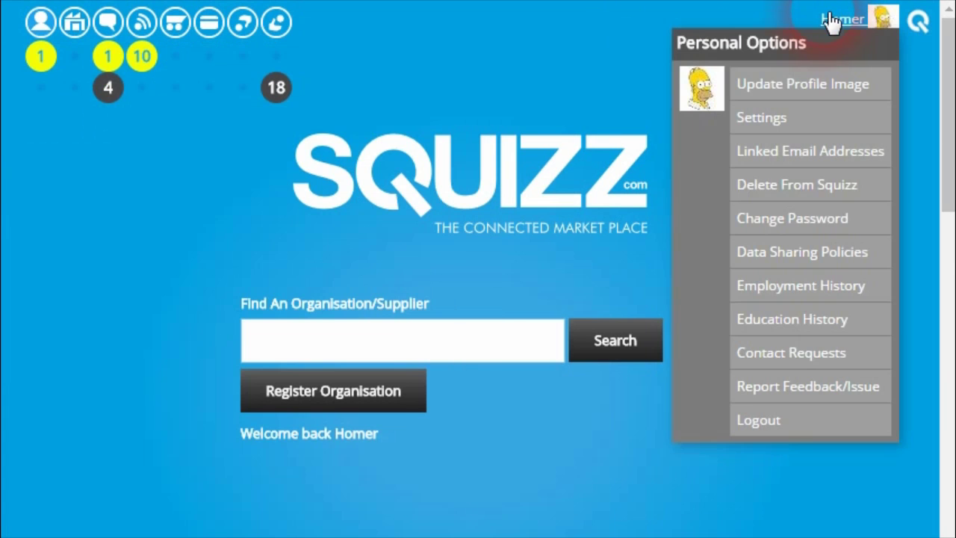
Step: Keep the current sharing policy with Allow Contact Introductions set to Yes, then reopen Contacts
click(785, 254)
click(624, 233)
click(523, 256)
scroll(341, 301, down, 9)
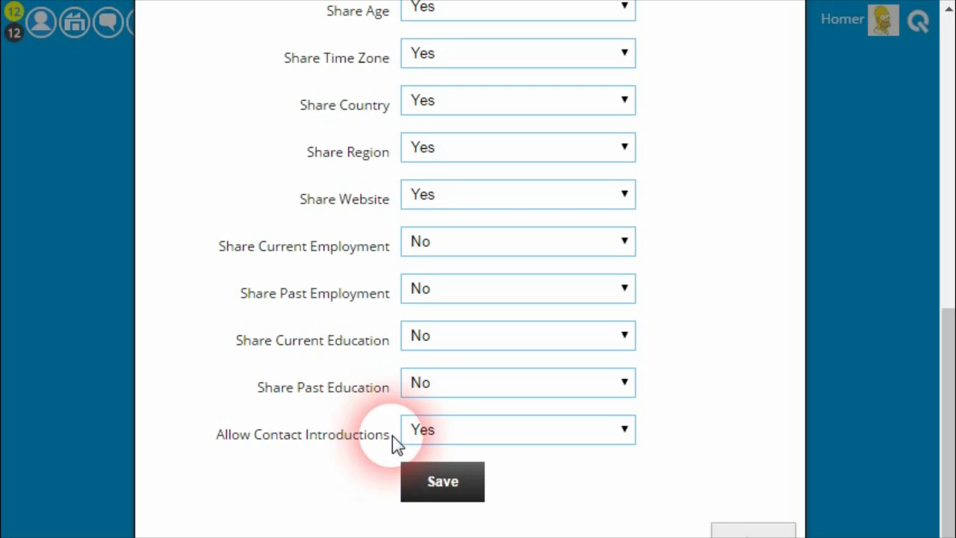
click(617, 431)
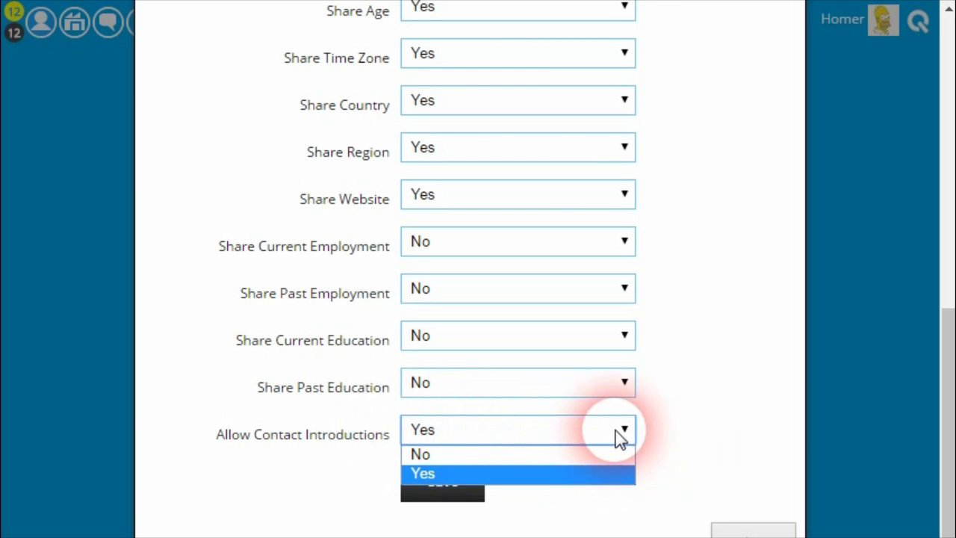
click(732, 454)
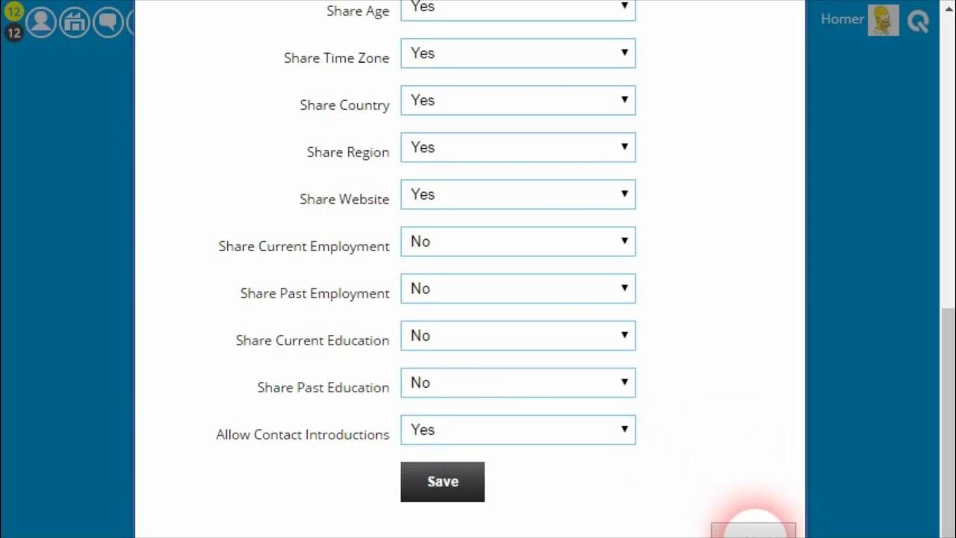
click(41, 21)
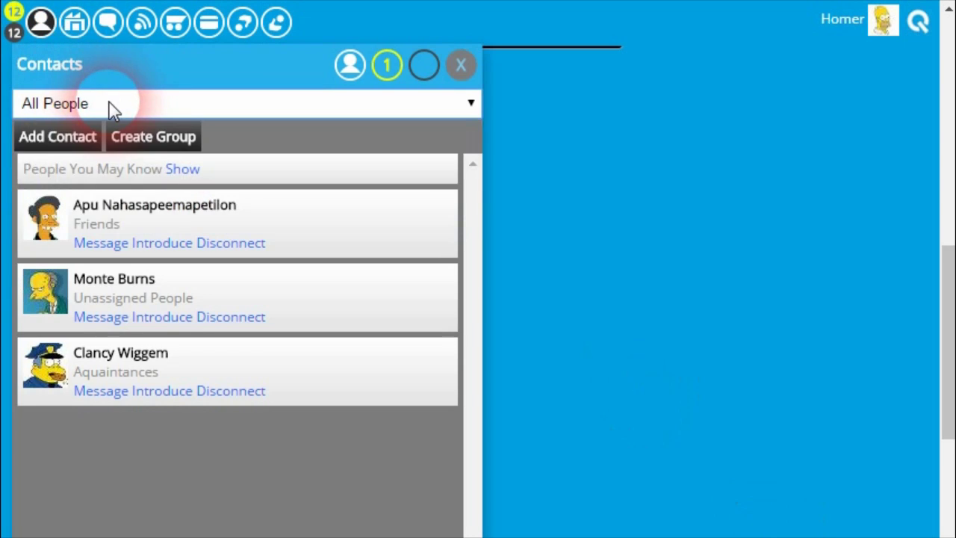
Step: Filter the contacts to the Friends group, confirm it holds one contact, and close the panel
click(111, 108)
click(60, 203)
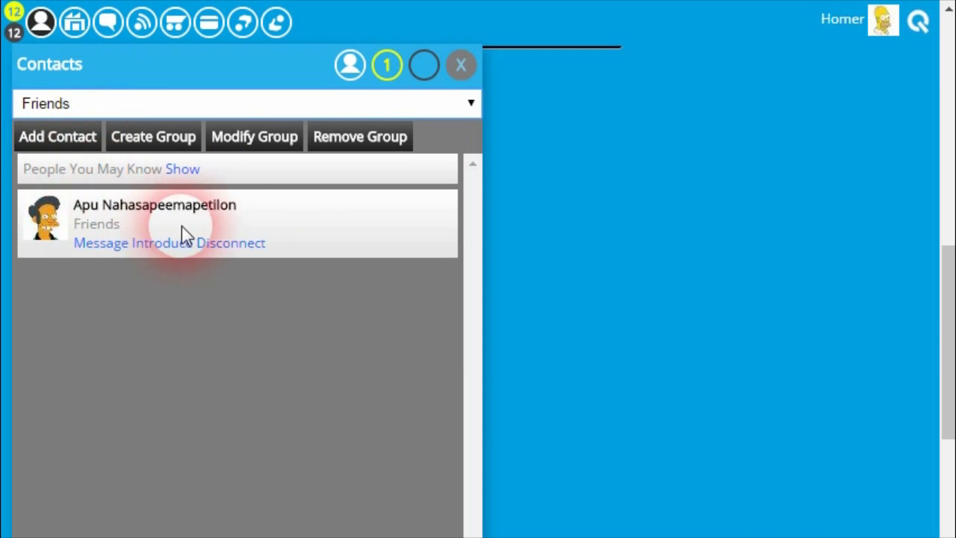
click(461, 65)
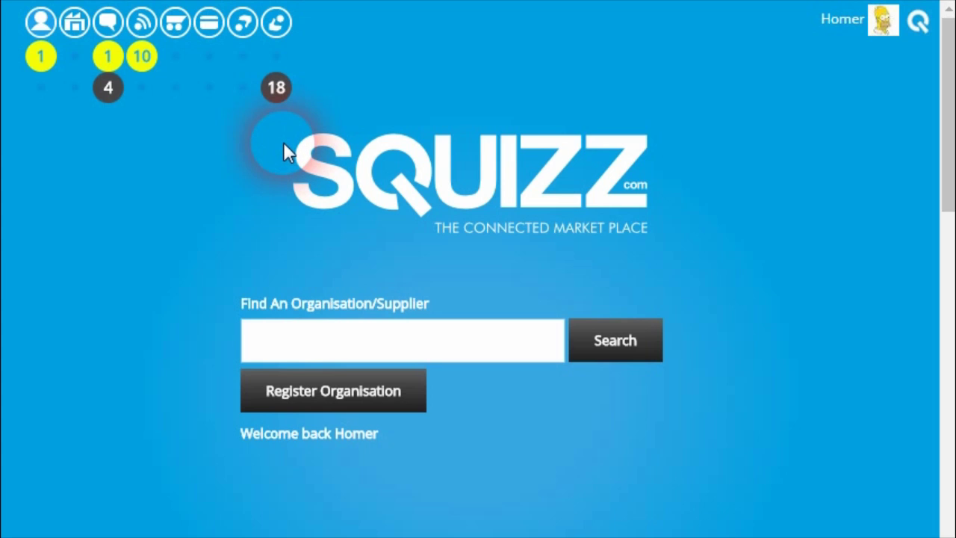
Step: Reopen the contacts panel to check each contact's Friends, Unassigned People or Aquaintances group
click(36, 28)
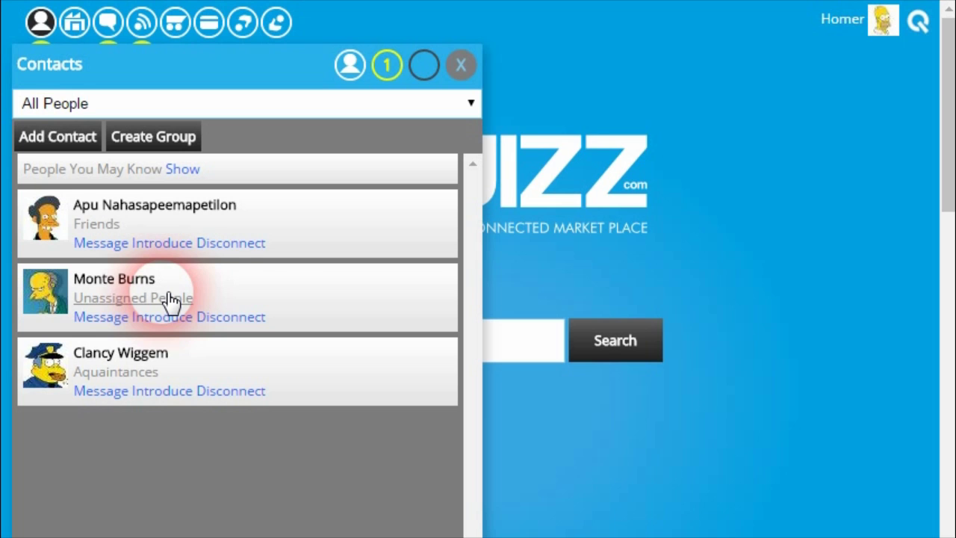
click(460, 65)
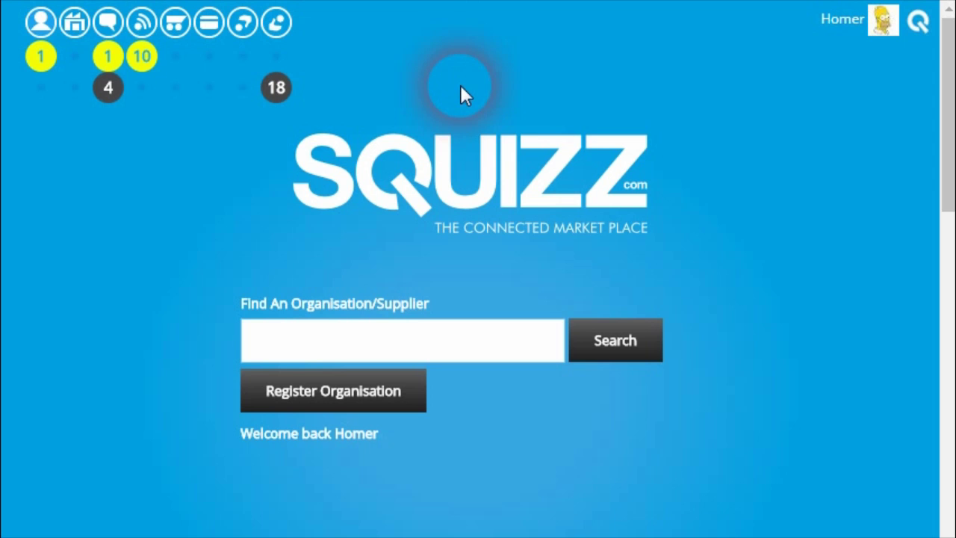
click(39, 24)
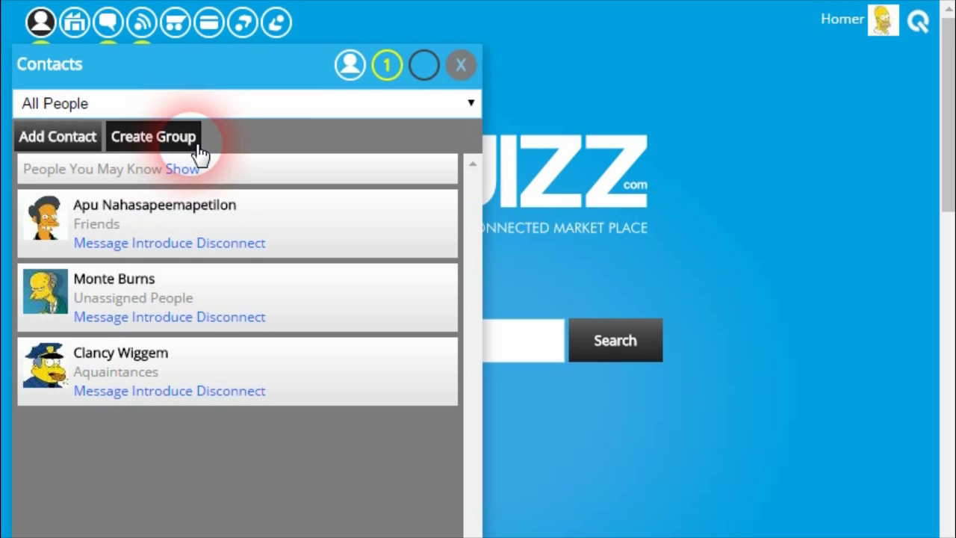
Step: Close the contacts panel to return to the home page
click(337, 326)
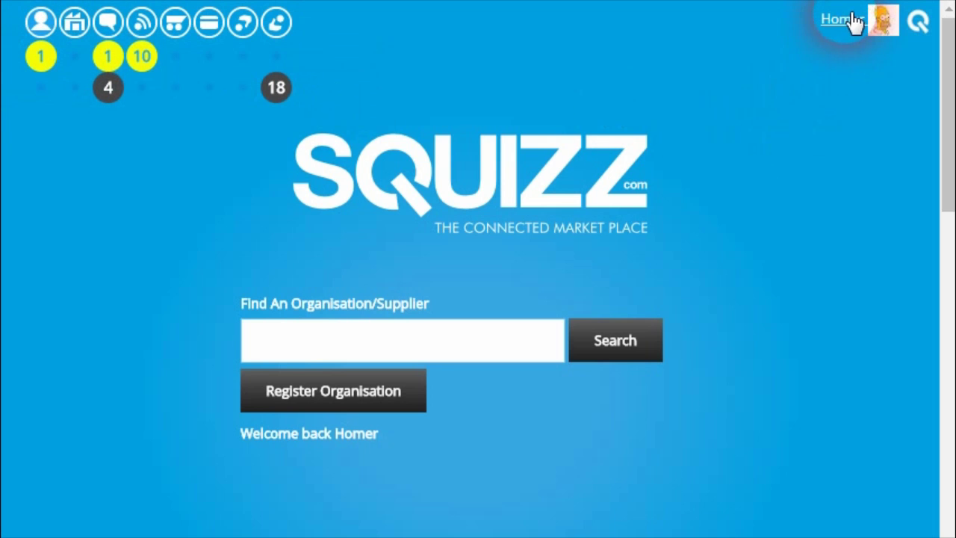
click(880, 21)
click(822, 93)
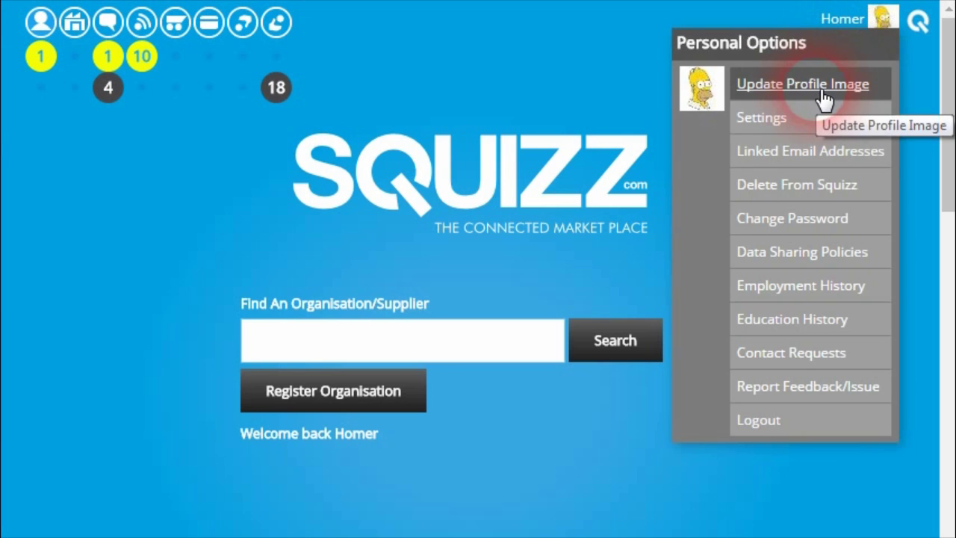
click(769, 121)
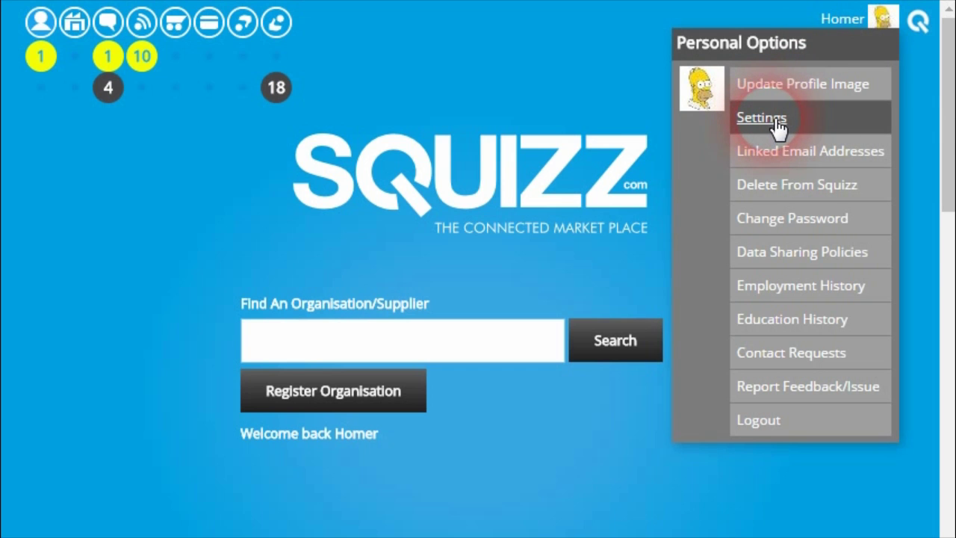
scroll(375, 306, down, 3)
scroll(376, 306, down, 5)
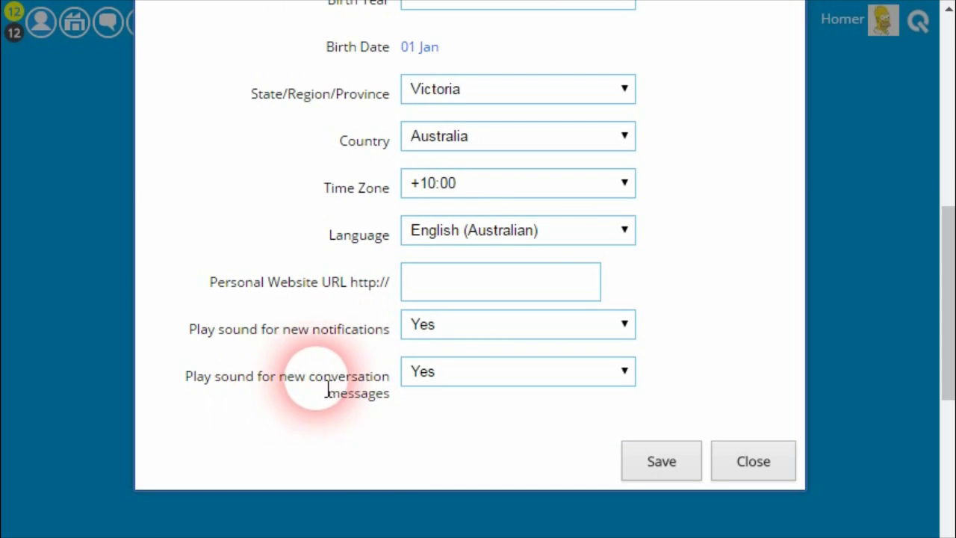
click(536, 329)
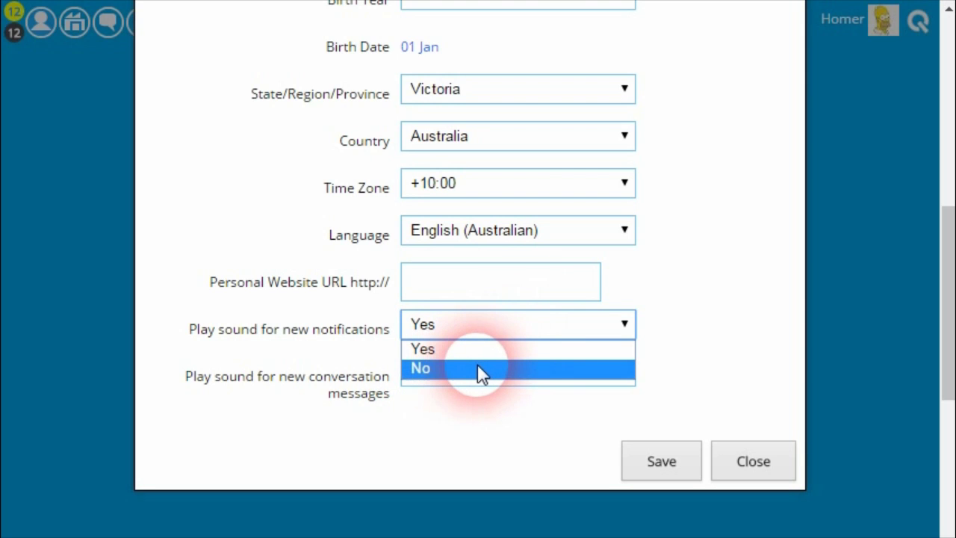
click(667, 337)
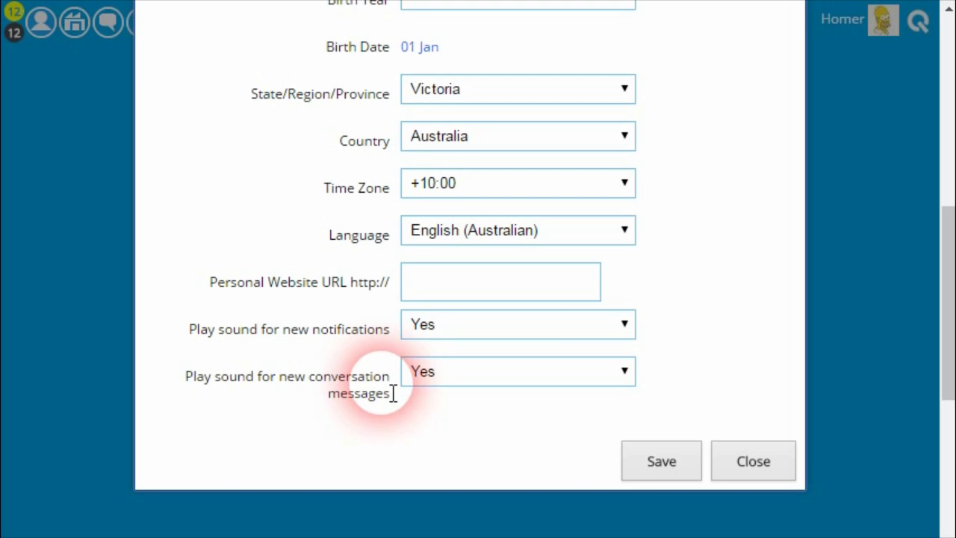
click(606, 380)
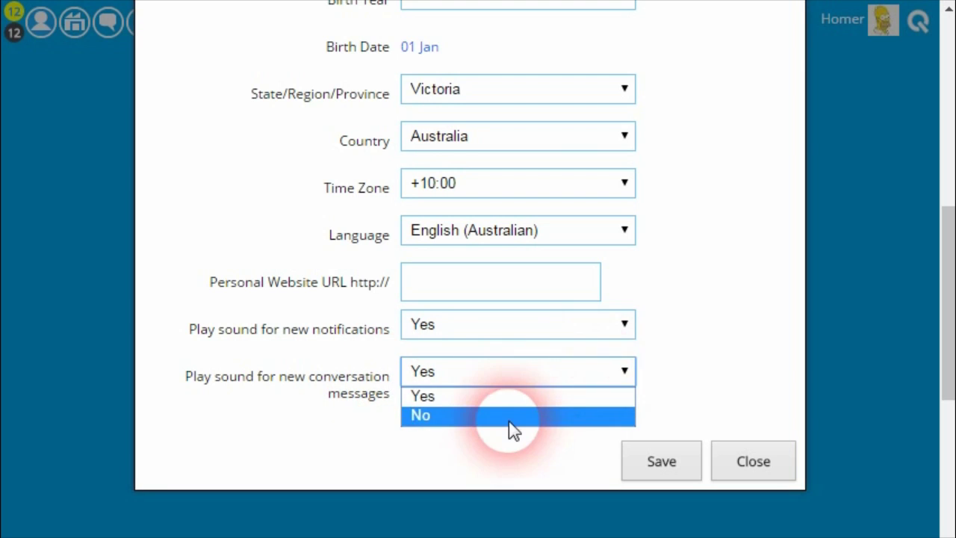
click(624, 374)
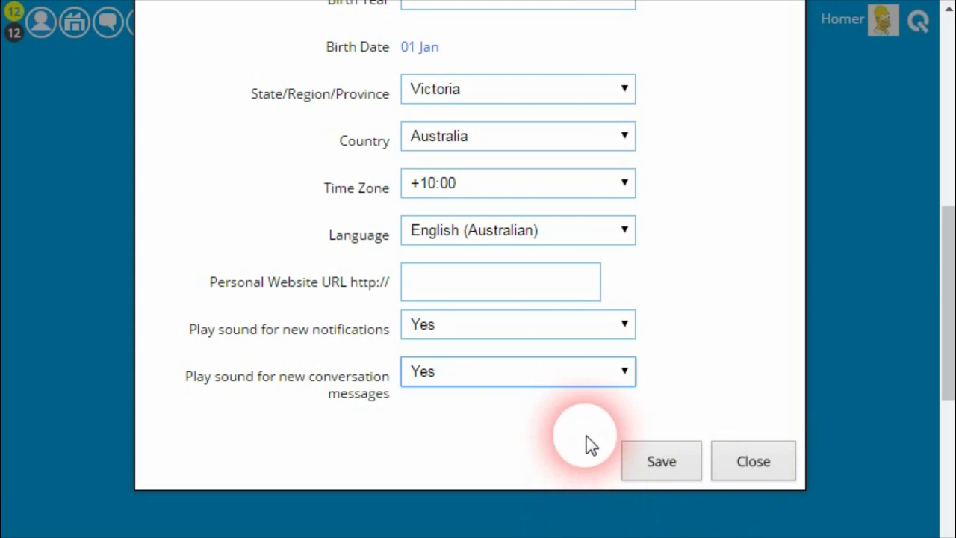
click(744, 452)
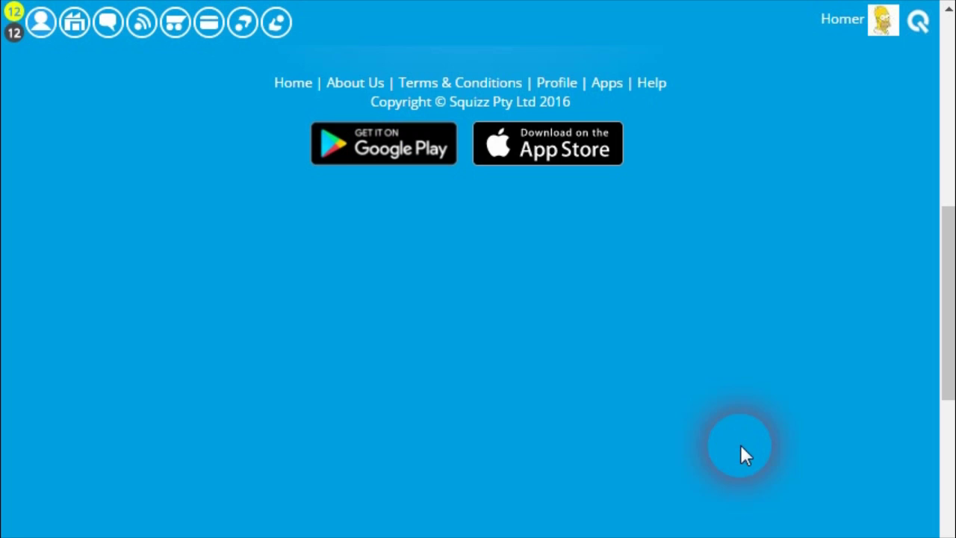
Step: Open Personal Conversation Notifications from the conversations badge
click(473, 366)
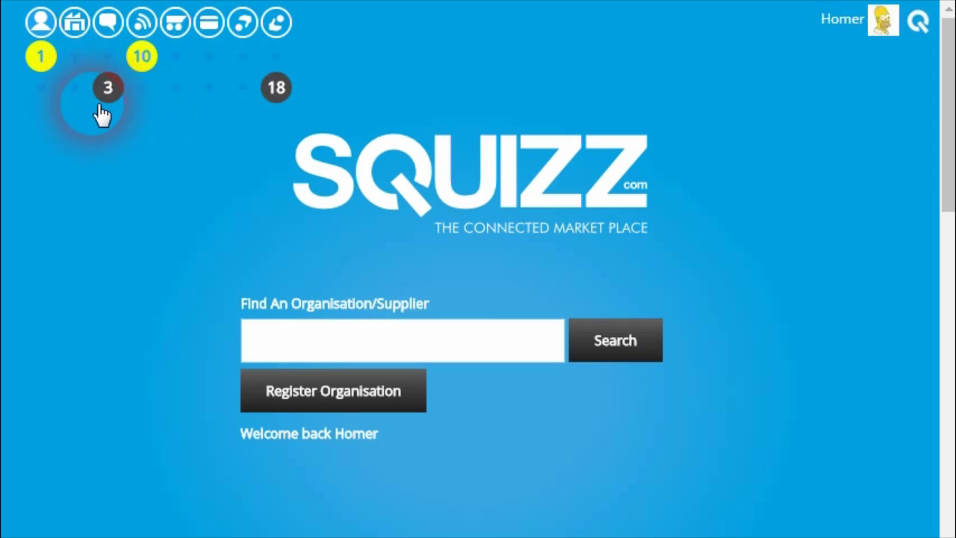
click(111, 60)
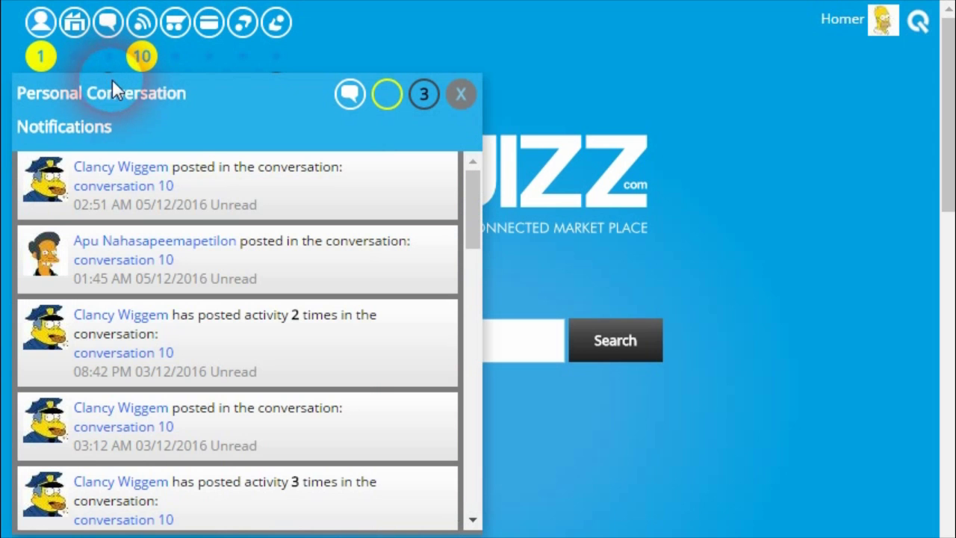
Step: Open conversation 10 and post the message 'test 103'
click(159, 193)
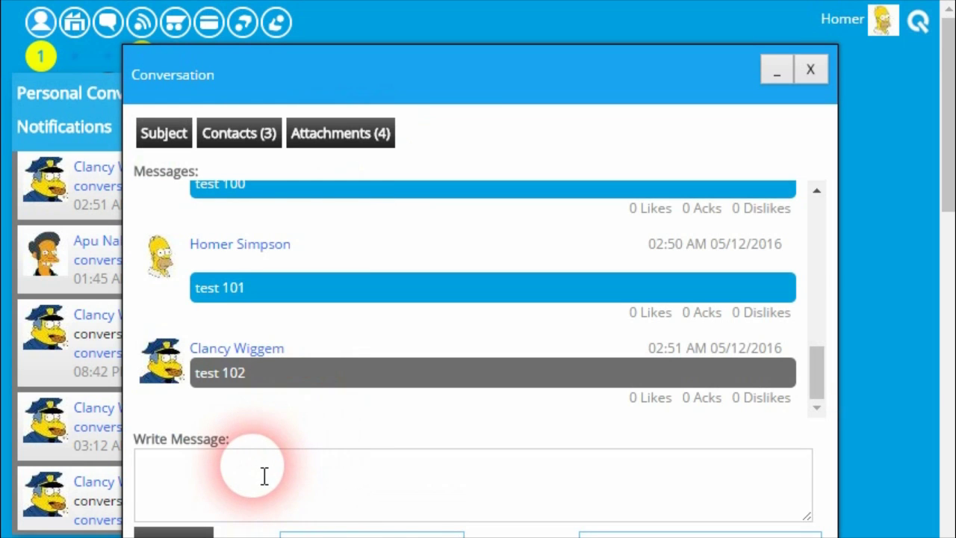
click(271, 478)
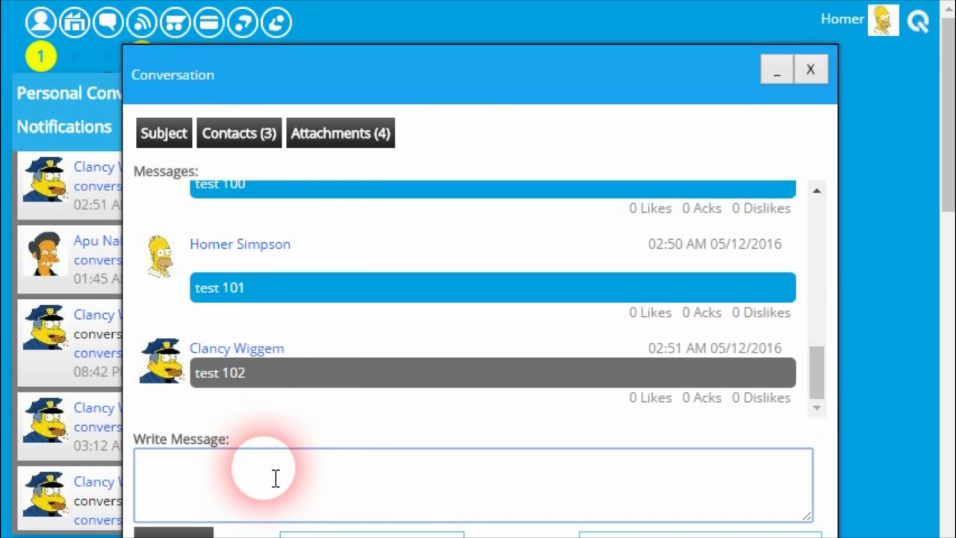
text(test 103)
click(172, 529)
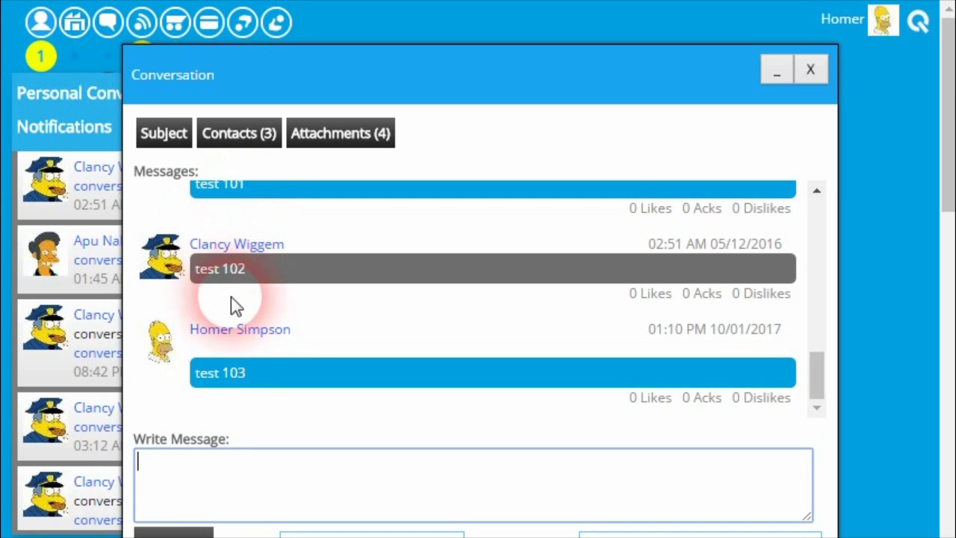
Step: Post the messages 'test 104' and 'test 105' in the conversation
click(209, 495)
text(test 104)
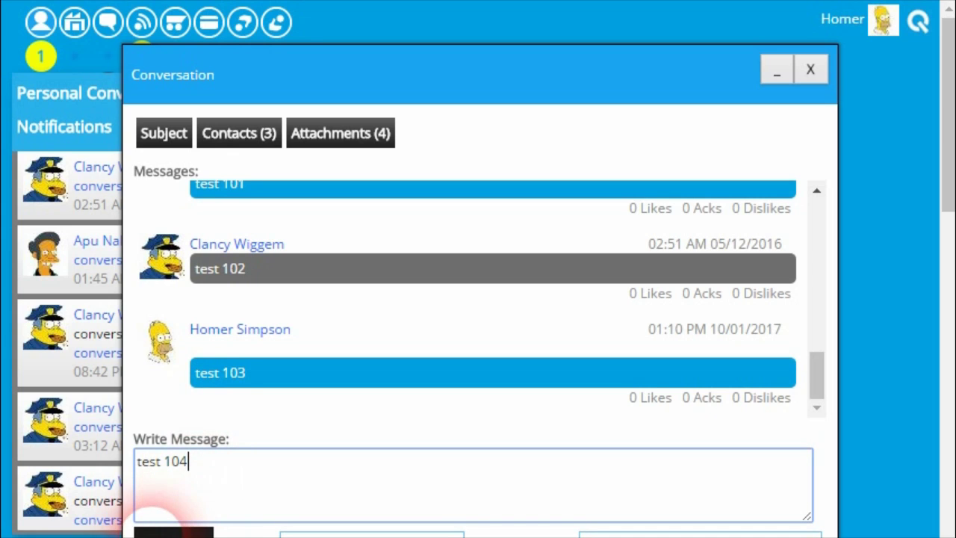
click(173, 533)
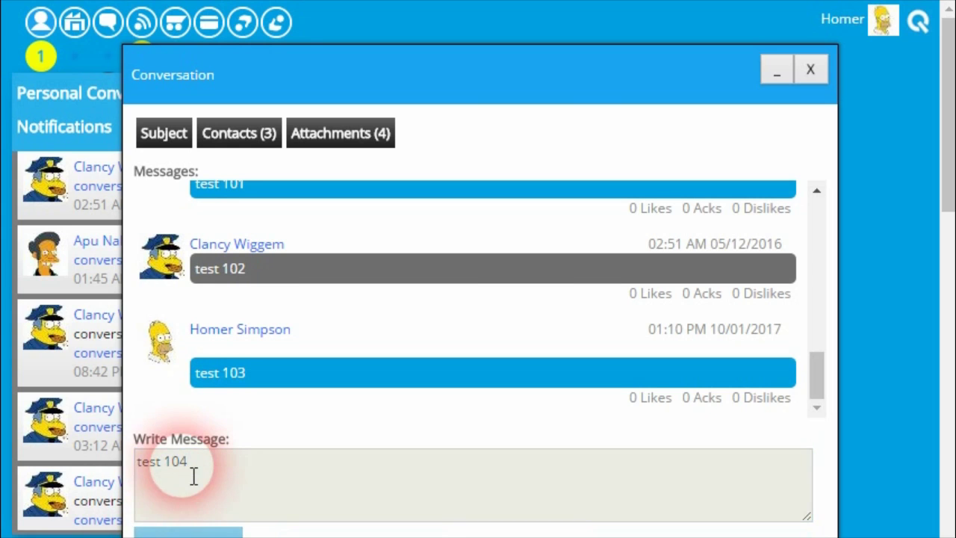
text(test )
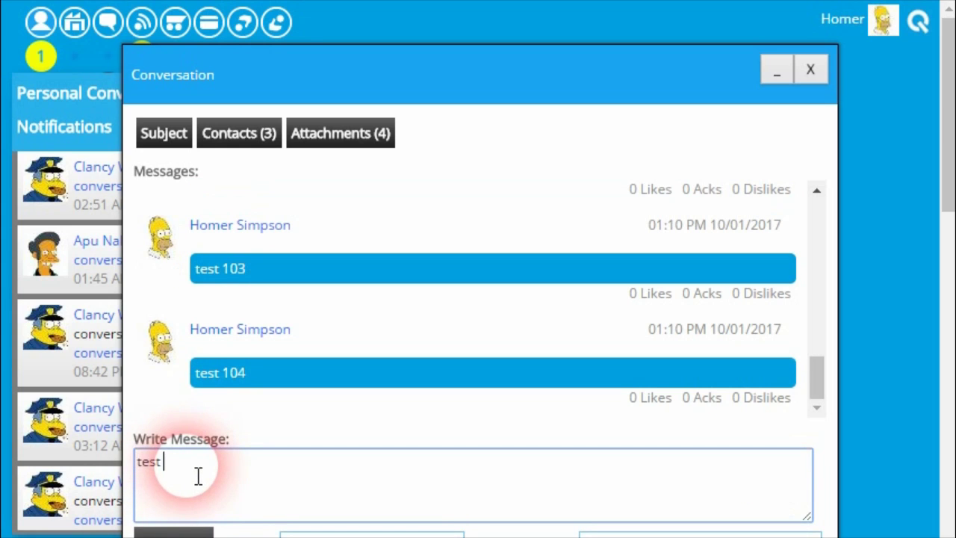
text(105)
click(180, 532)
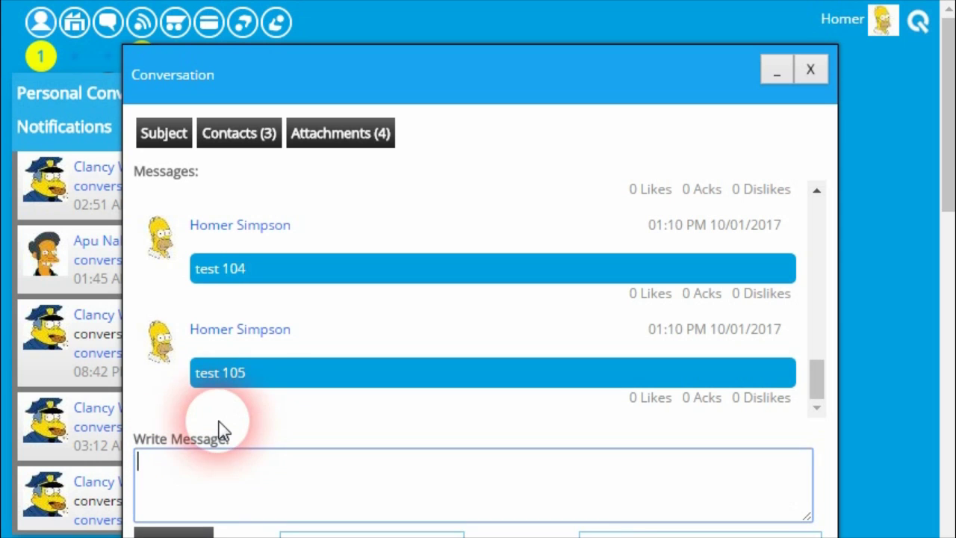
scroll(239, 351, up, 2)
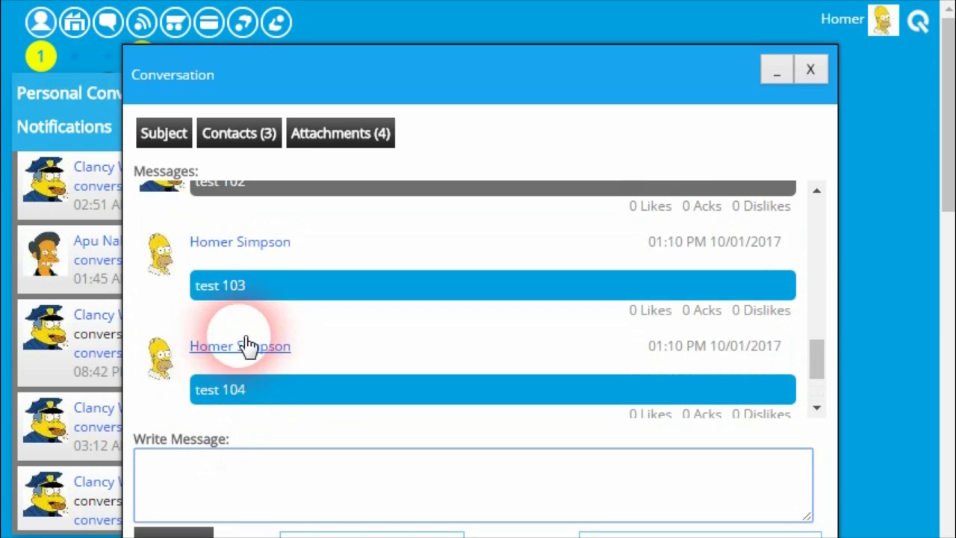
scroll(246, 346, up, 2)
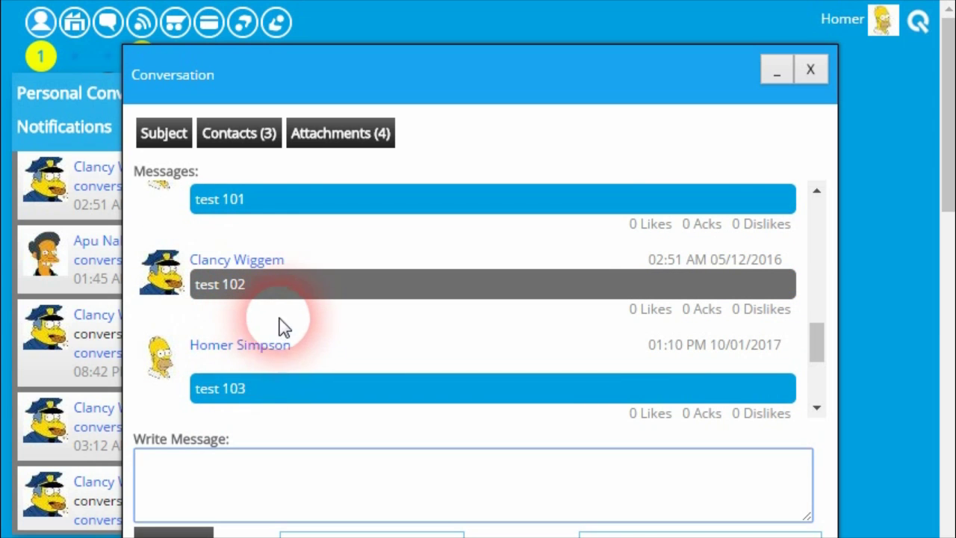
scroll(288, 331, down, 2)
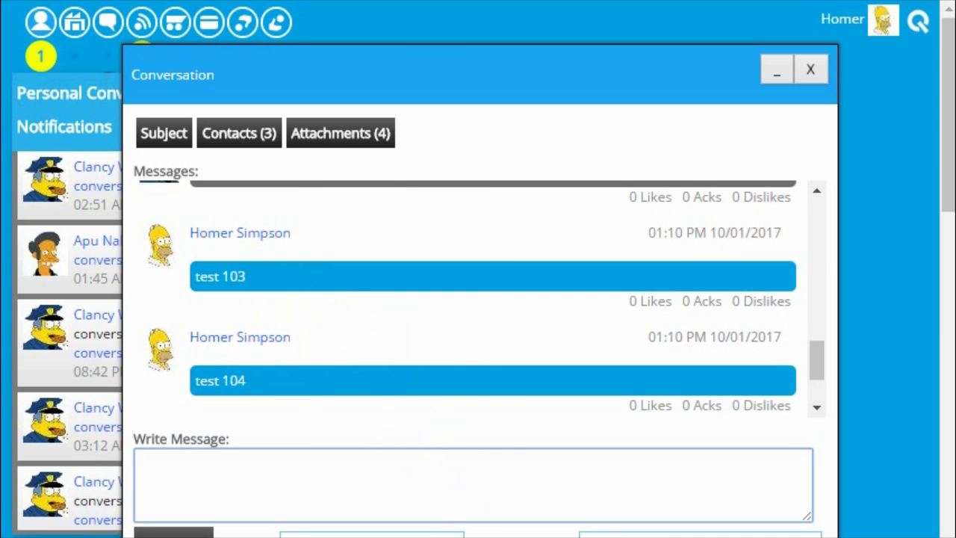
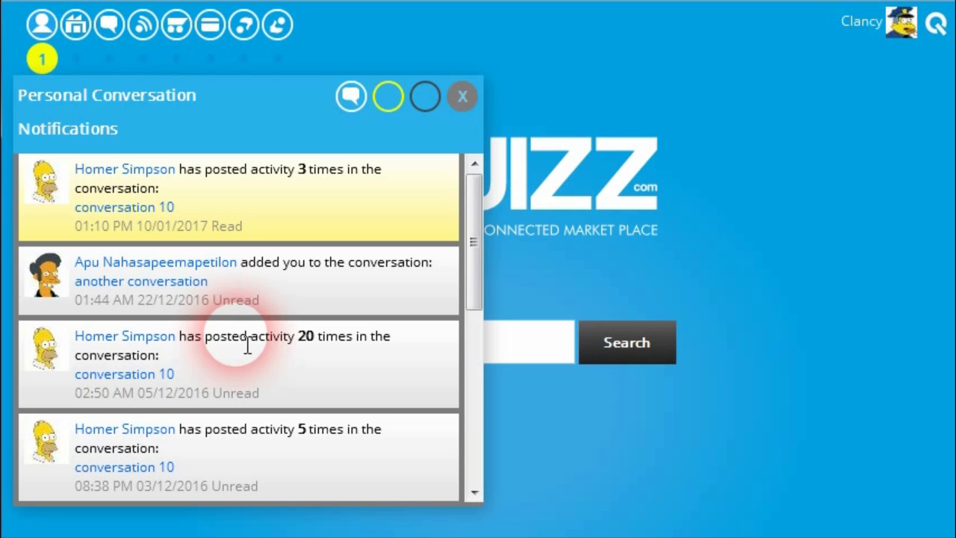
Step: Scroll through the Personal Conversation Notifications panel, then close it
scroll(248, 348, down, 3)
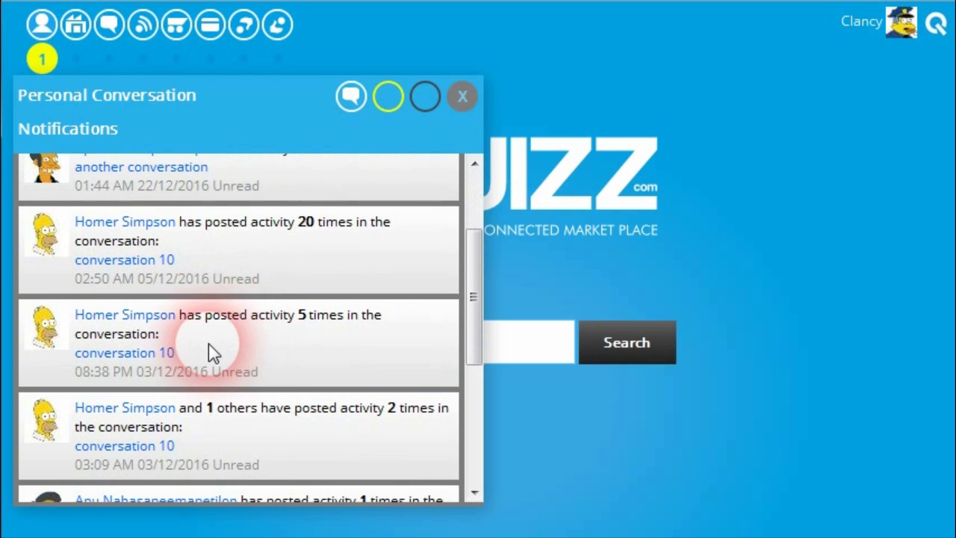
scroll(212, 351, up, 3)
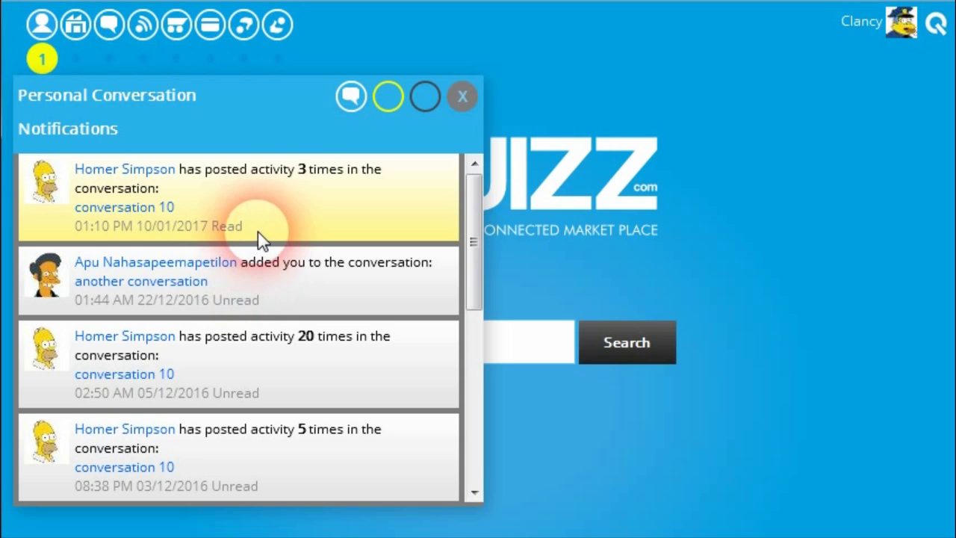
click(304, 186)
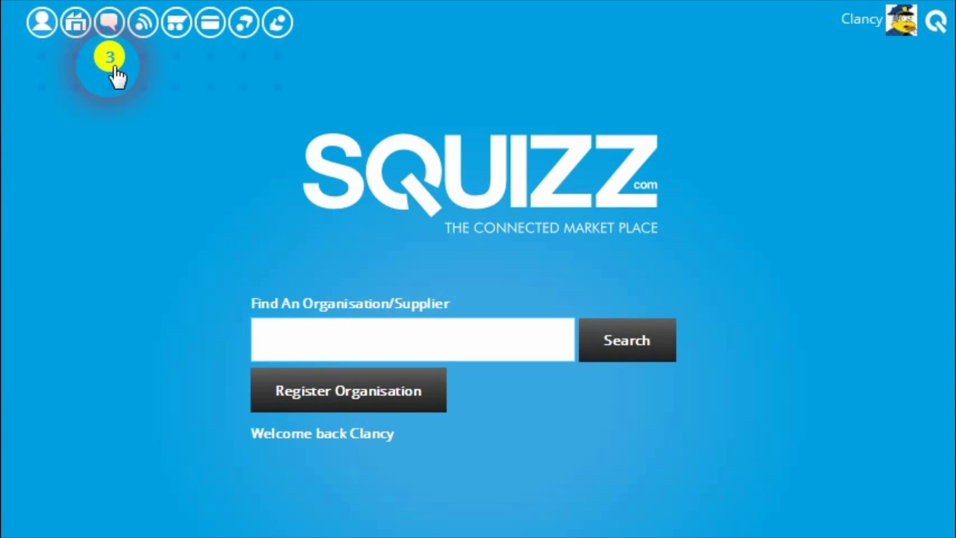
Step: Reopen the Personal Conversation Notifications and open the conversation 10 notification
click(107, 74)
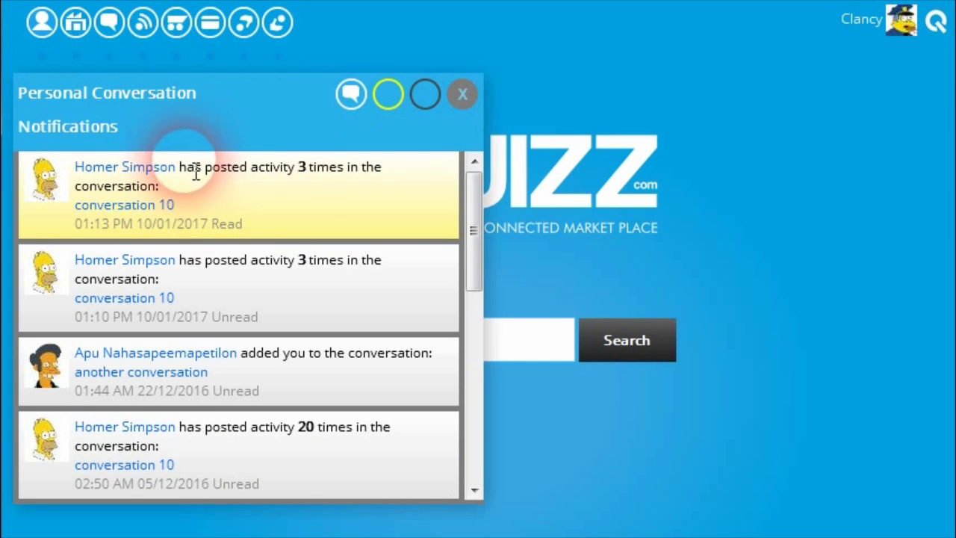
click(462, 94)
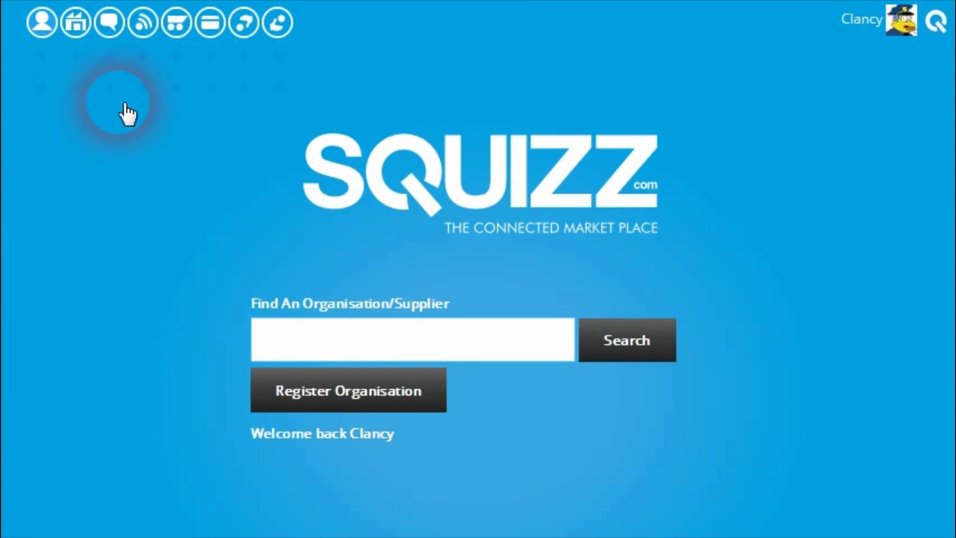
click(109, 55)
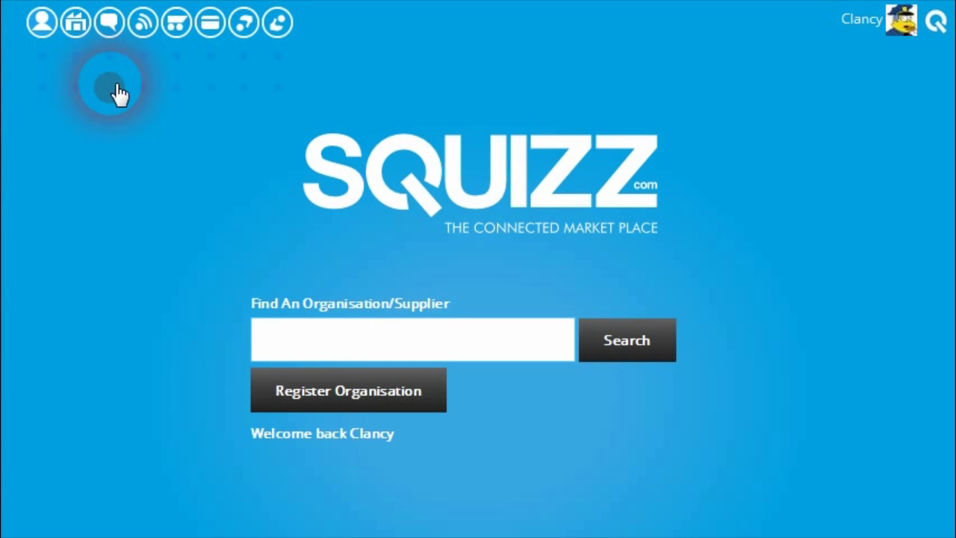
click(111, 56)
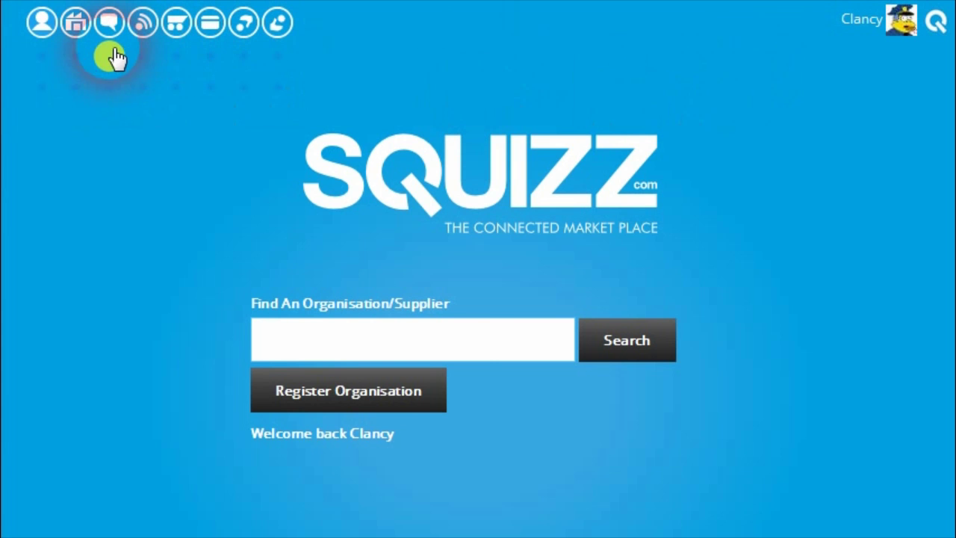
click(154, 206)
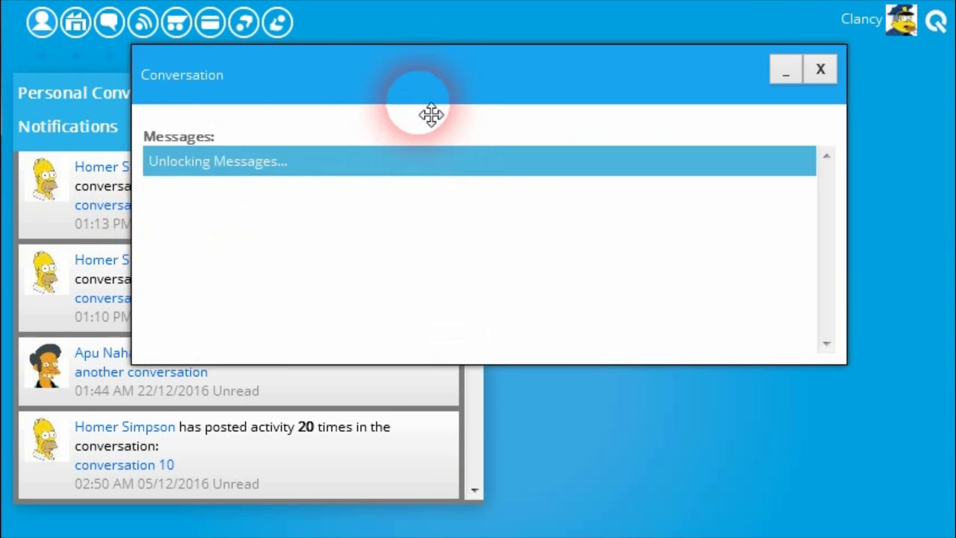
Step: Set conversation 10 to post from Springfield Police and scroll through its messages
drag(432, 115, 407, 49)
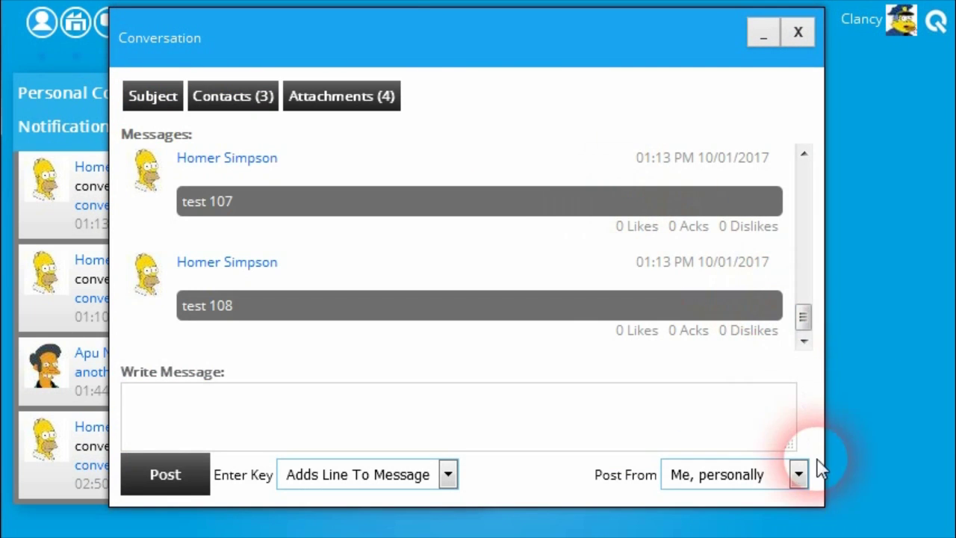
click(799, 478)
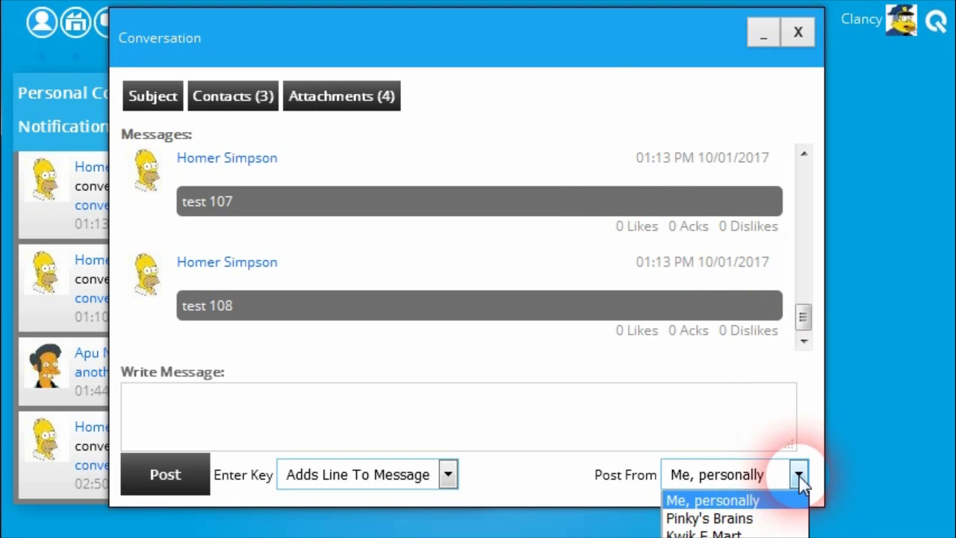
click(709, 160)
drag(643, 53, 644, 26)
click(799, 442)
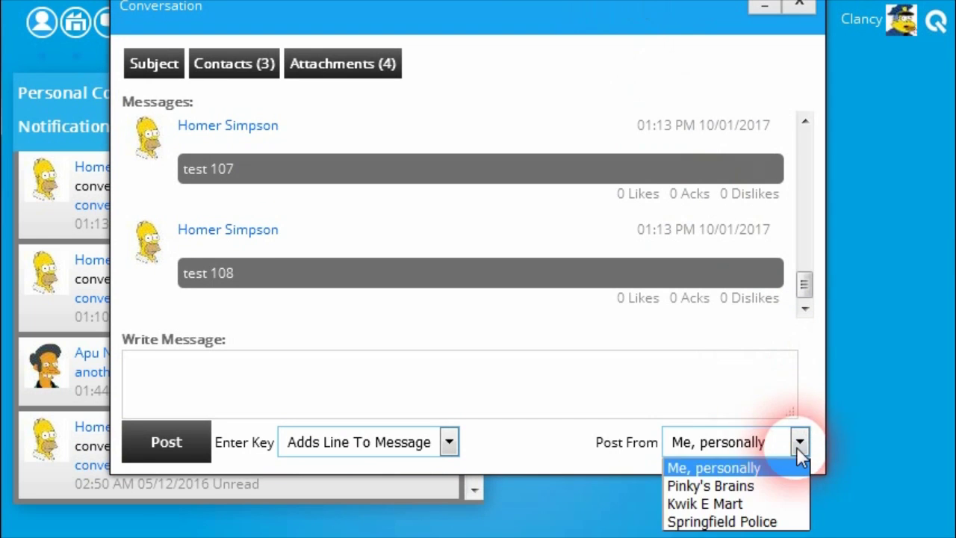
click(732, 520)
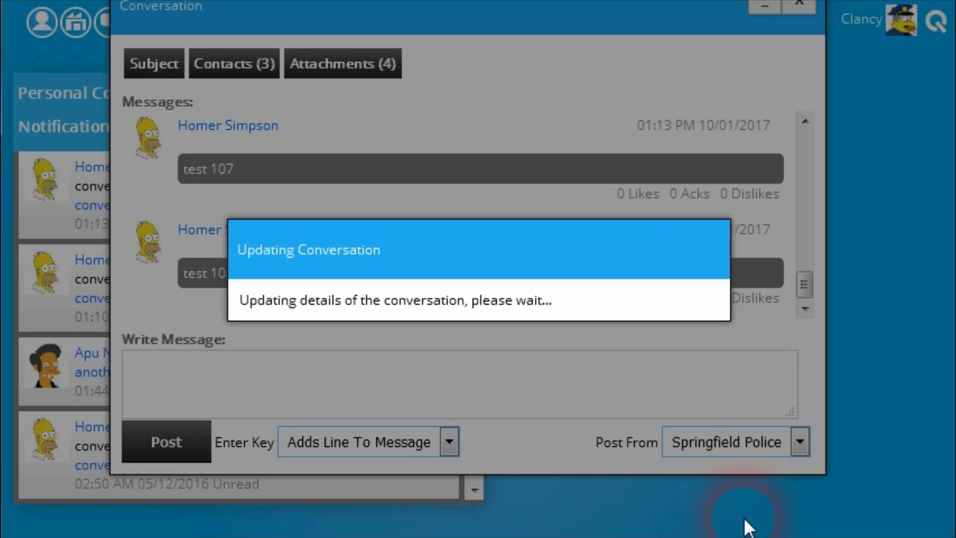
scroll(543, 284, up, 8)
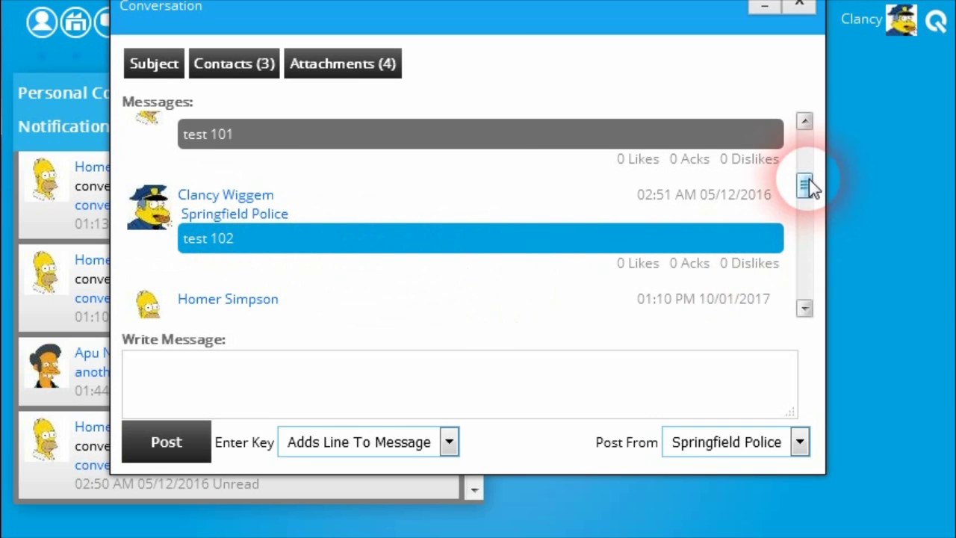
drag(808, 188, 809, 289)
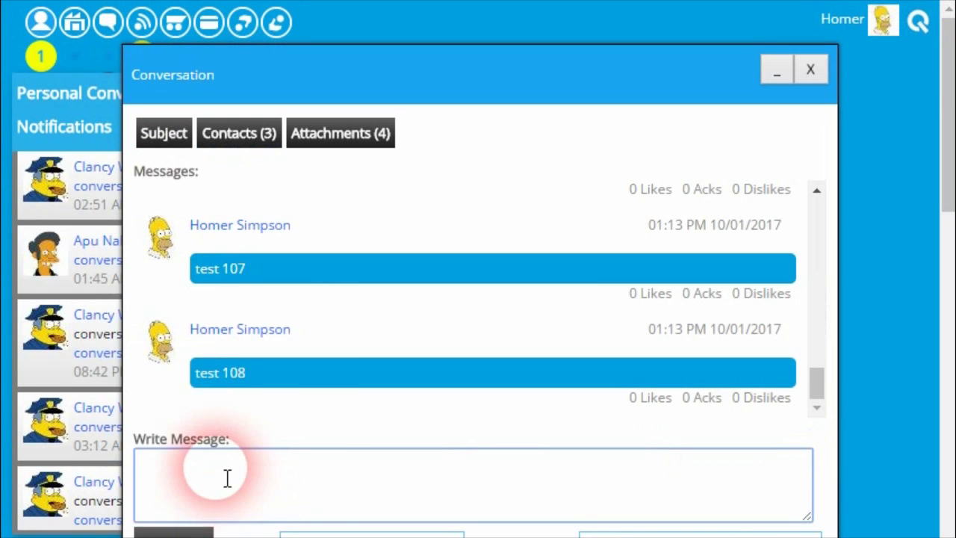
Step: Post the message 'test 109' in conversation 10 and close the Conversation window
text(yrdy )
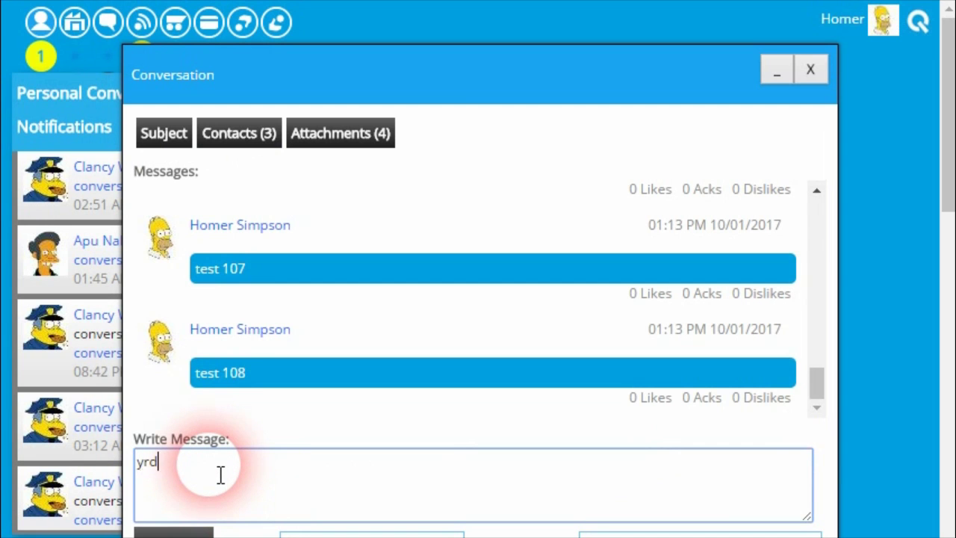
text(109)
click(176, 531)
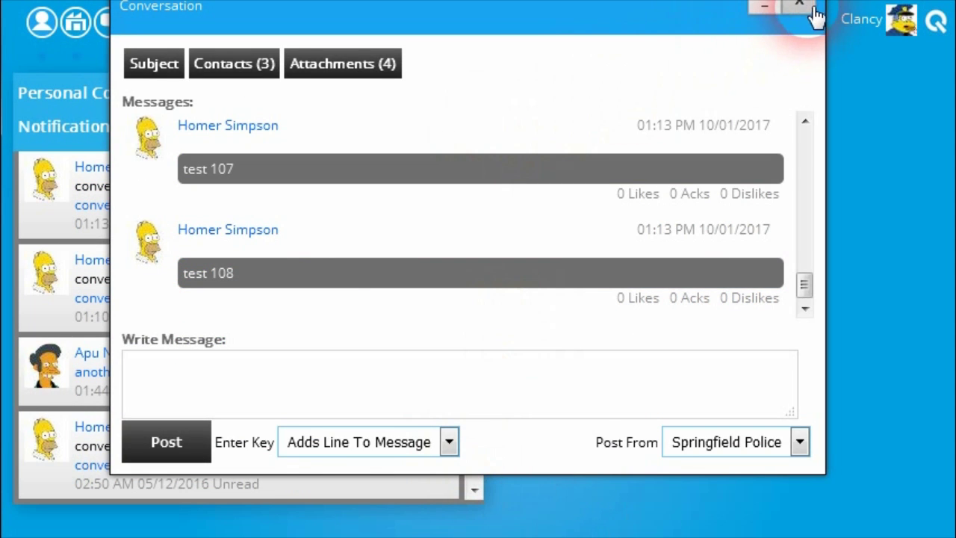
click(802, 9)
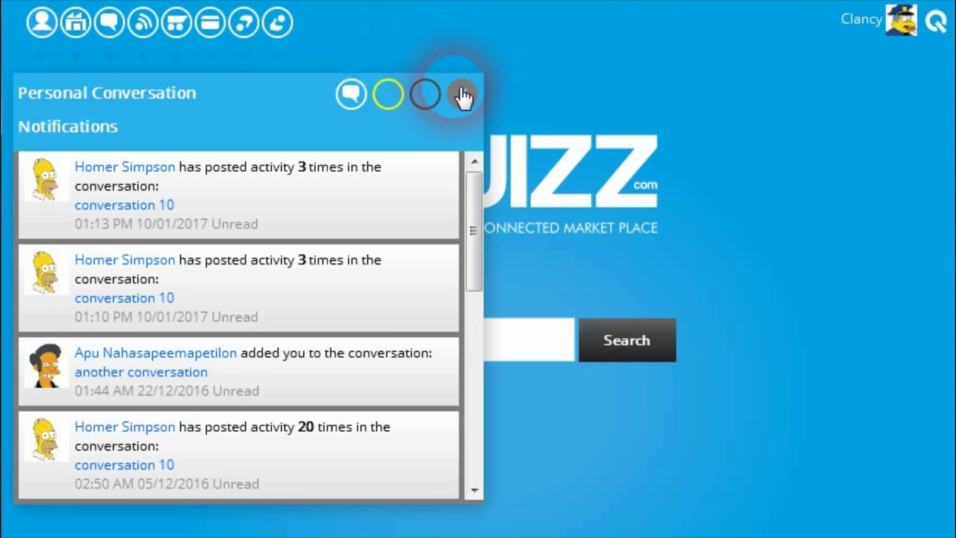
Step: Open the Organisation Conversation Notifications showing the new Springfield Police post
click(463, 95)
click(124, 71)
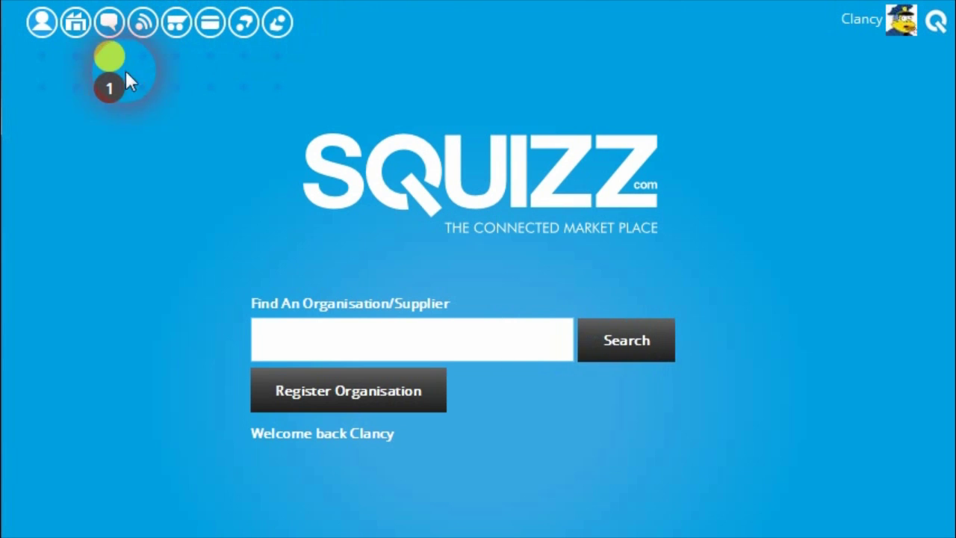
click(118, 63)
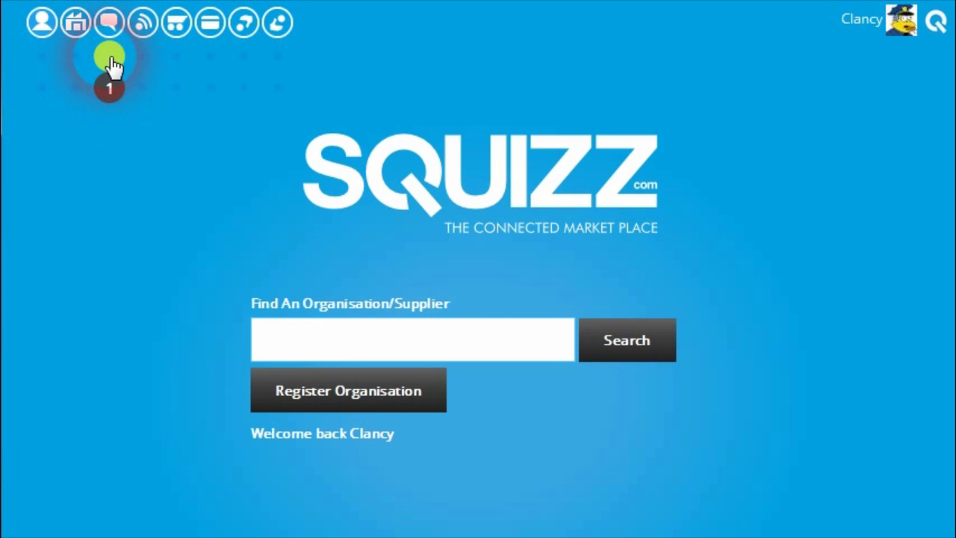
click(121, 102)
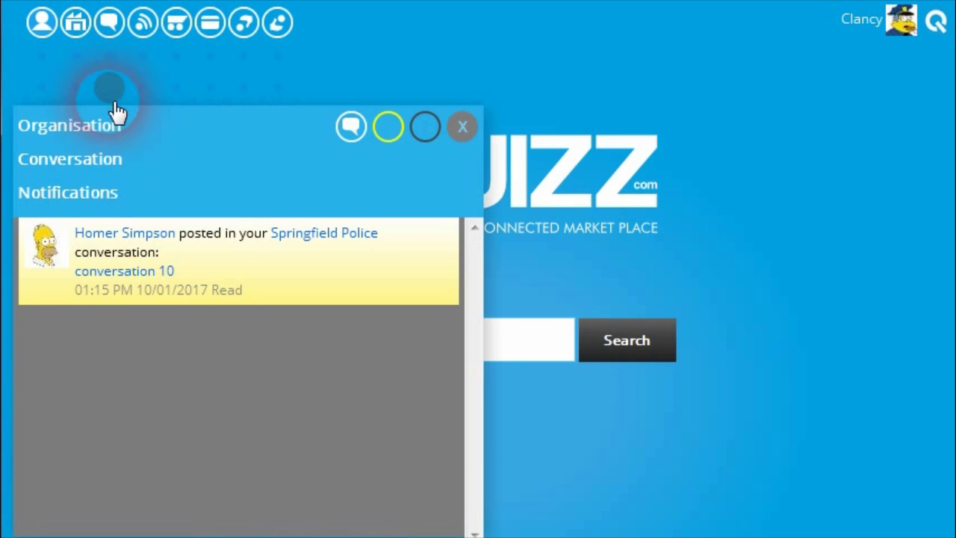
Step: Close the organisation notifications and open conversation 10 from Personal Conversation Notifications
click(143, 191)
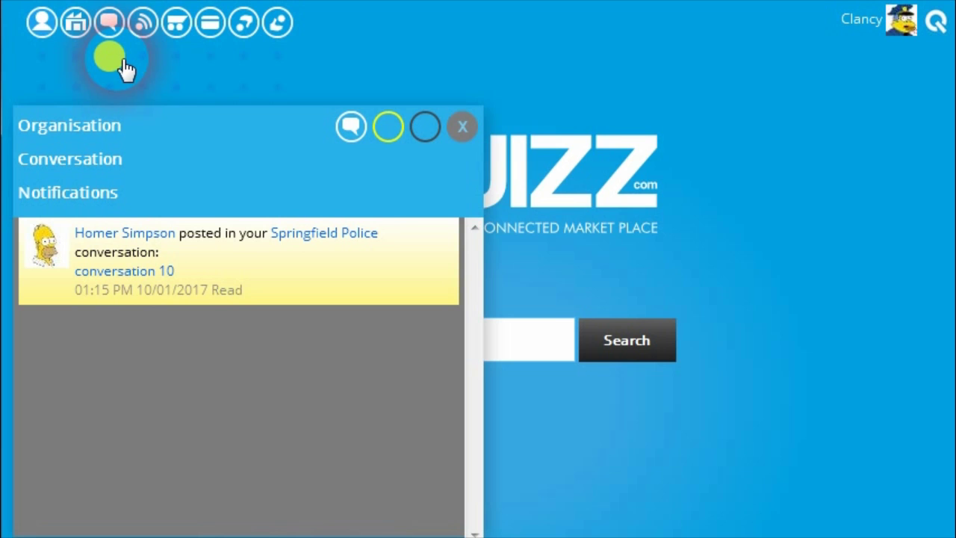
click(460, 127)
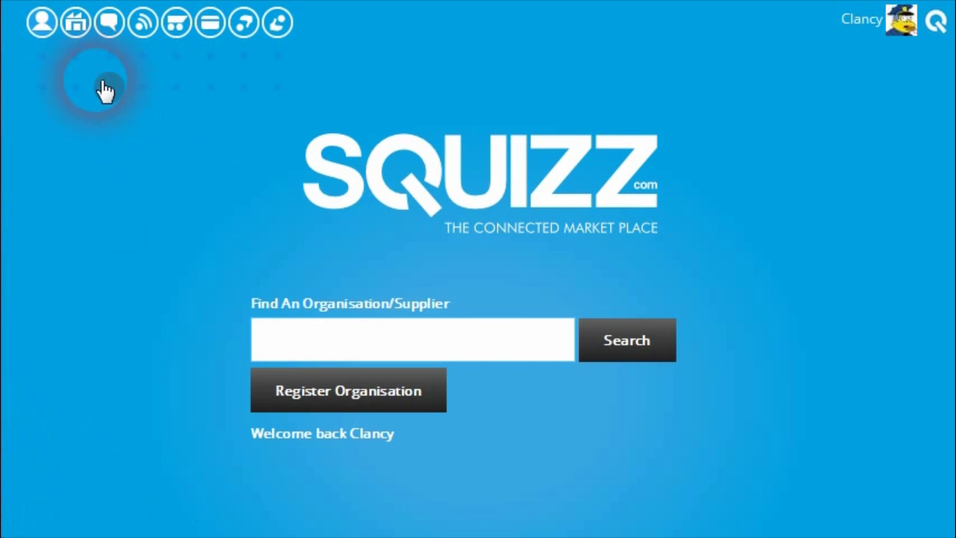
click(113, 57)
click(148, 203)
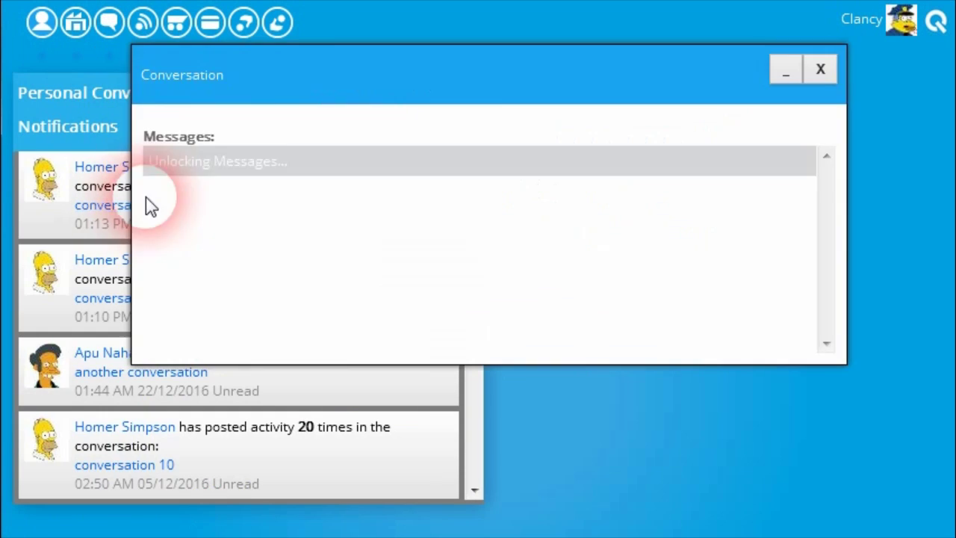
Step: View the conversation's 4 attachments, cancel the batman.jpg download, and close the conversation
drag(363, 91, 379, 67)
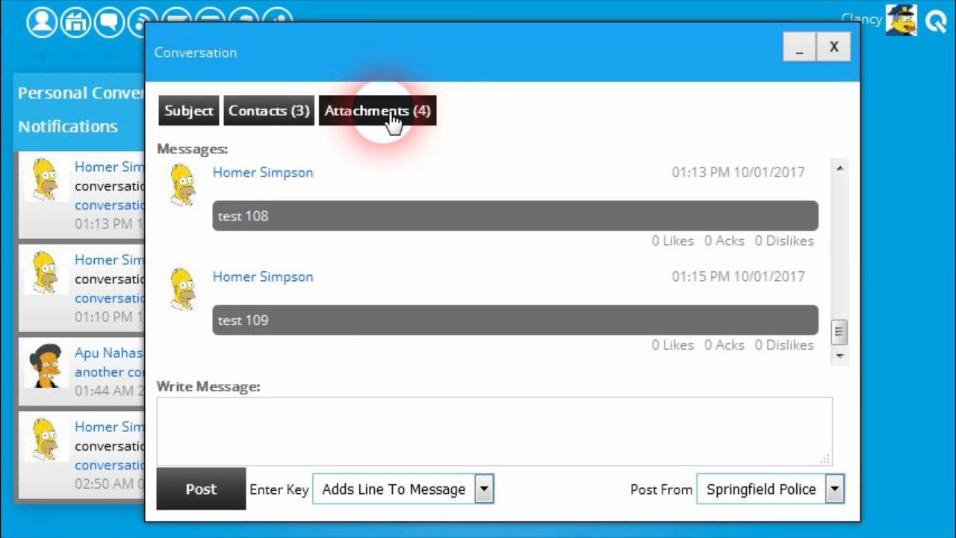
click(390, 116)
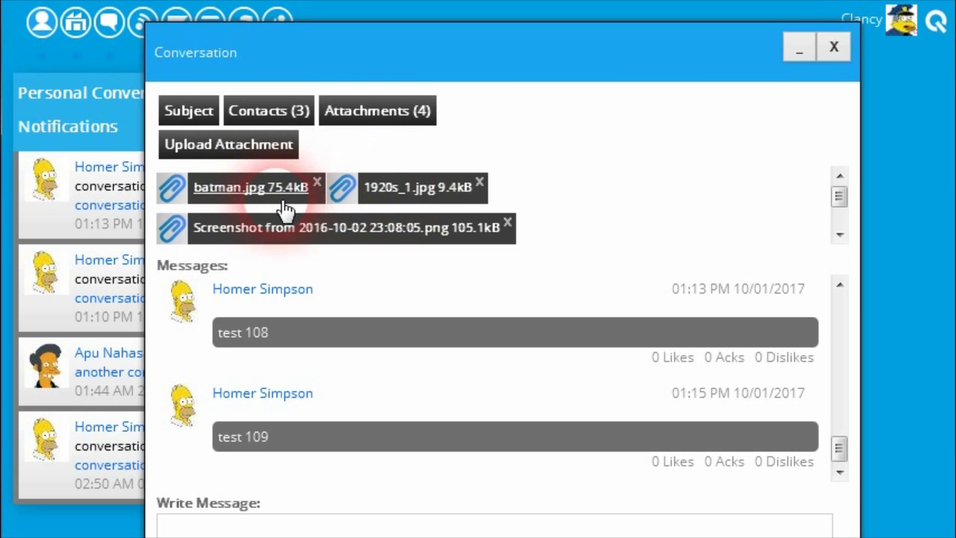
click(261, 187)
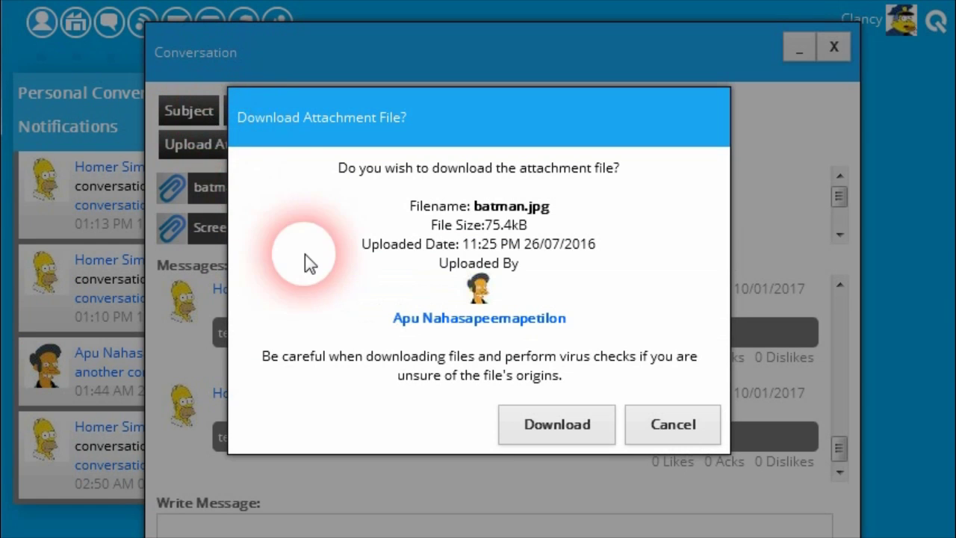
click(672, 424)
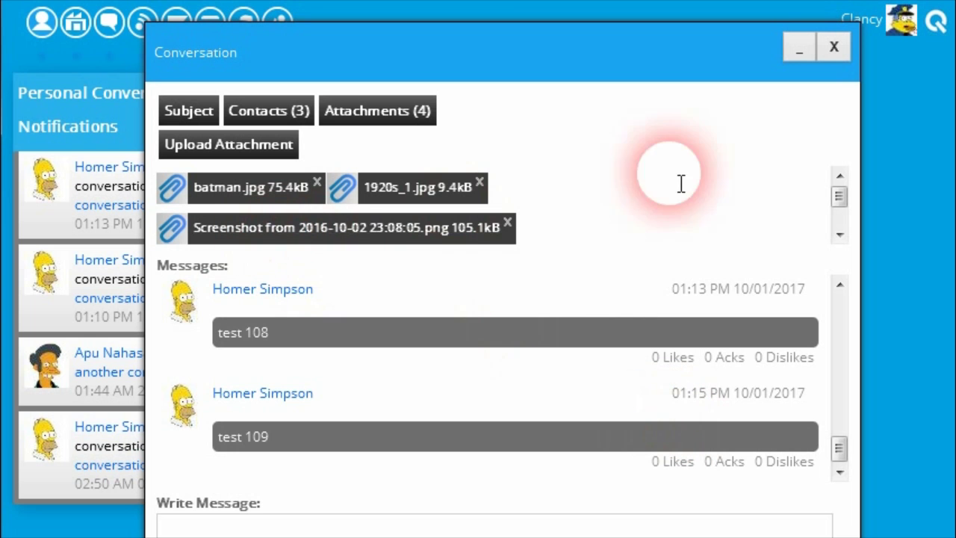
click(837, 50)
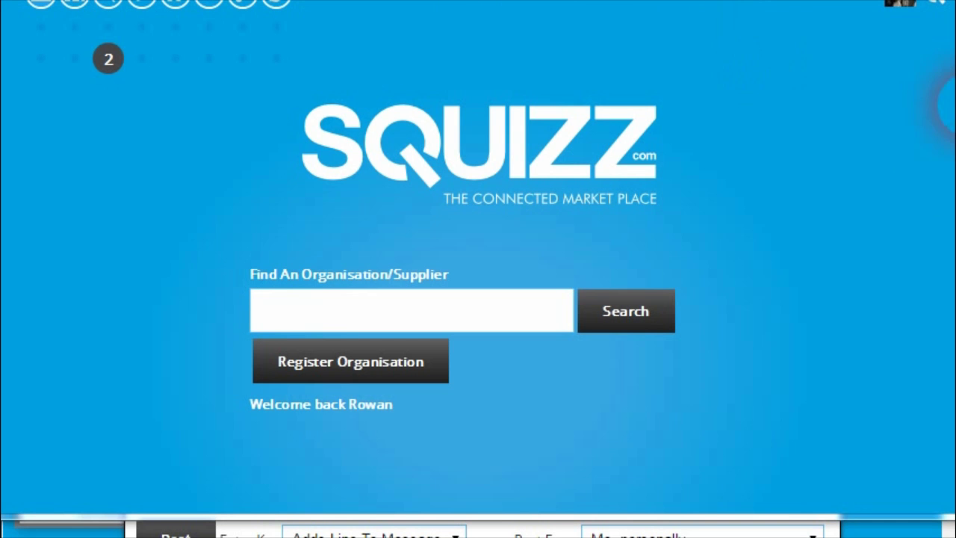
Step: Show the Squizz Early Adopters feed on the Squizz.com organisation profile's Feeds tab
scroll(660, 308, down, 3)
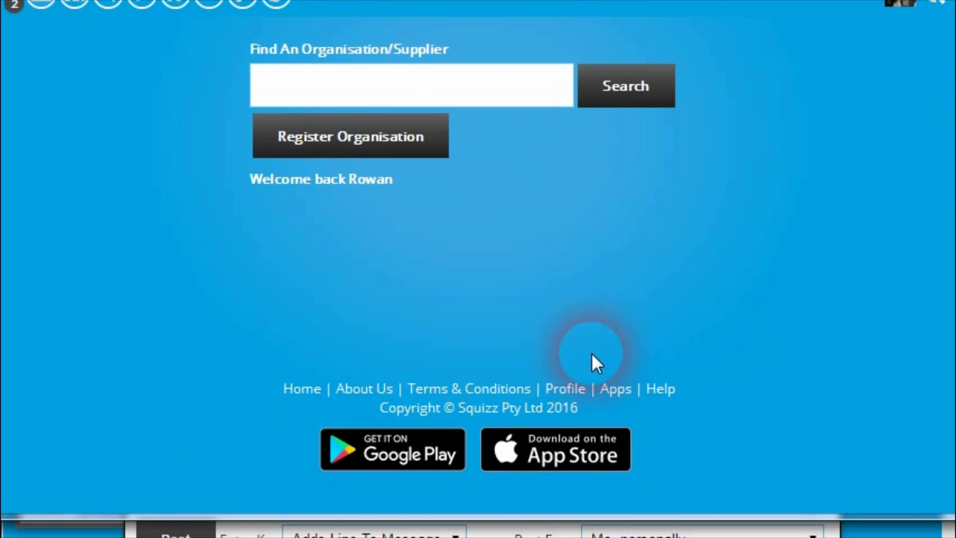
click(570, 389)
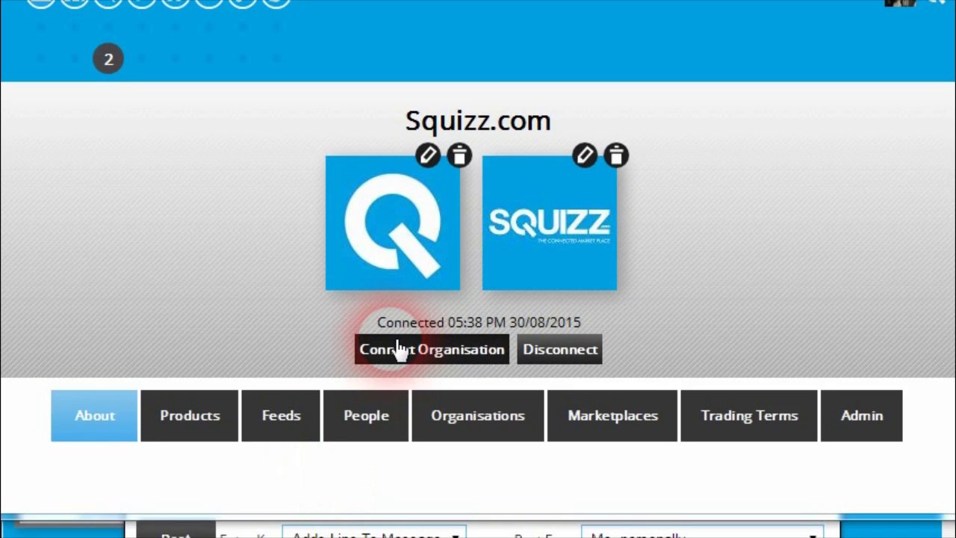
click(295, 405)
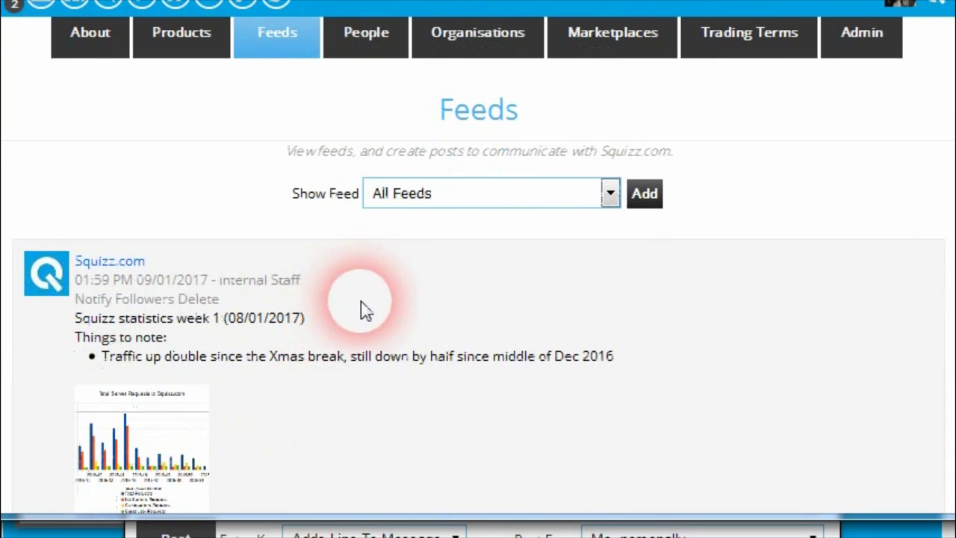
click(609, 195)
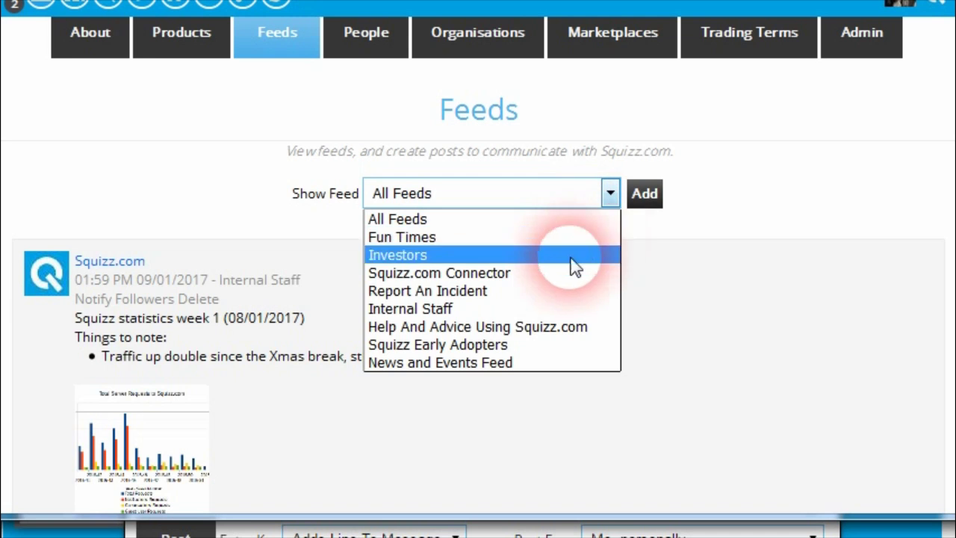
click(501, 344)
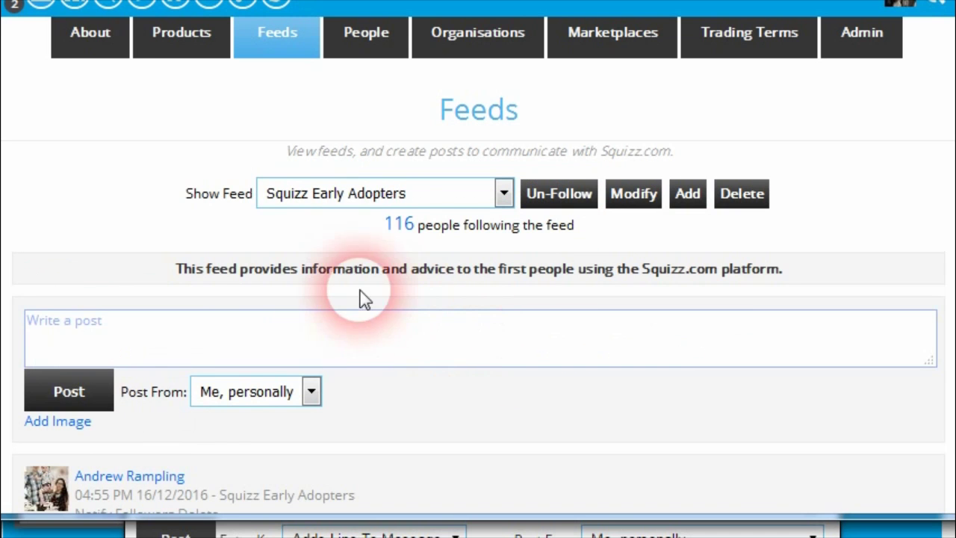
click(606, 339)
scroll(478, 262, up, 5)
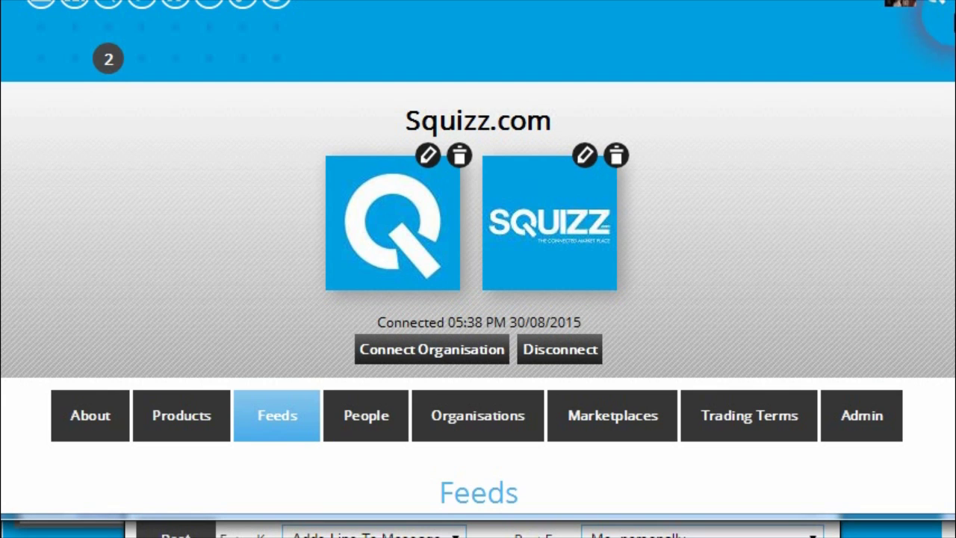
scroll(478, 269, up, 1)
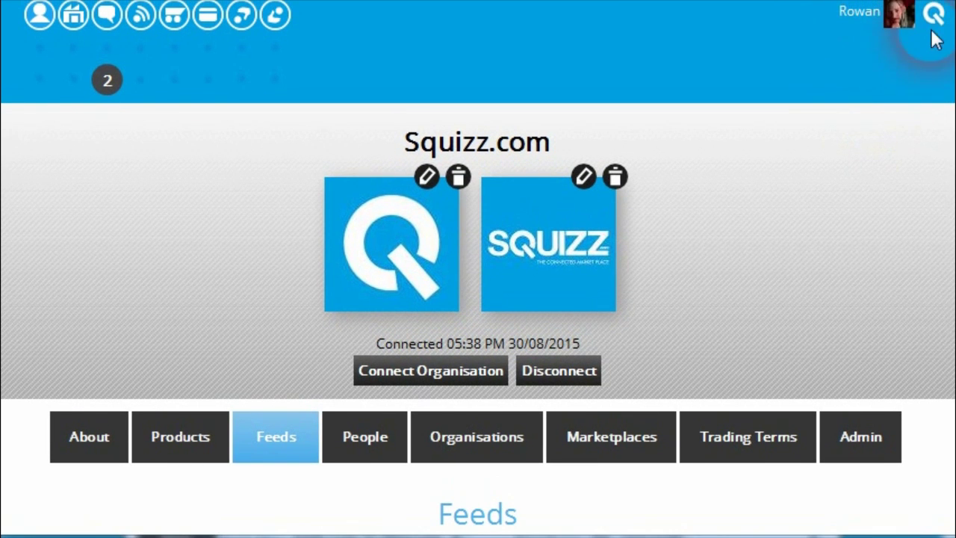
click(885, 20)
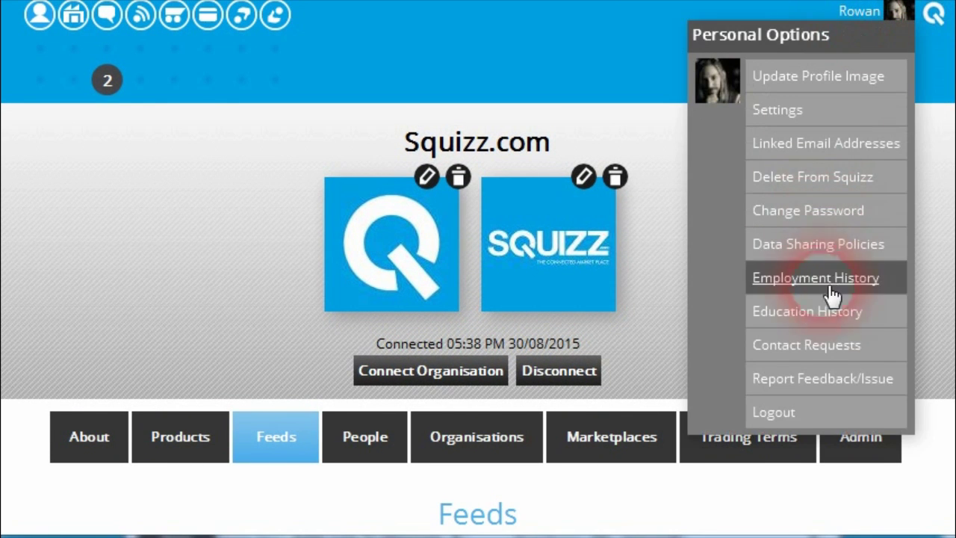
click(838, 394)
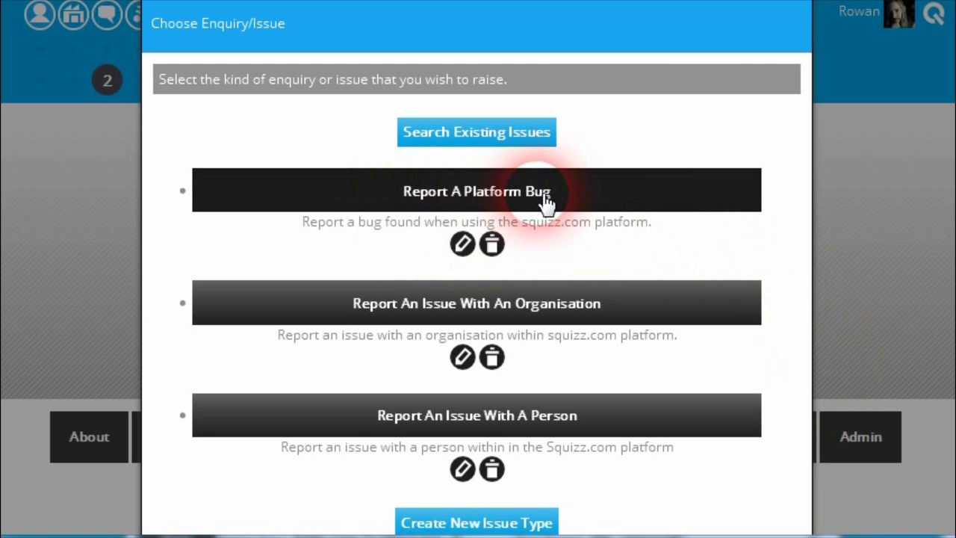
click(550, 205)
scroll(403, 306, down, 2)
scroll(401, 306, down, 6)
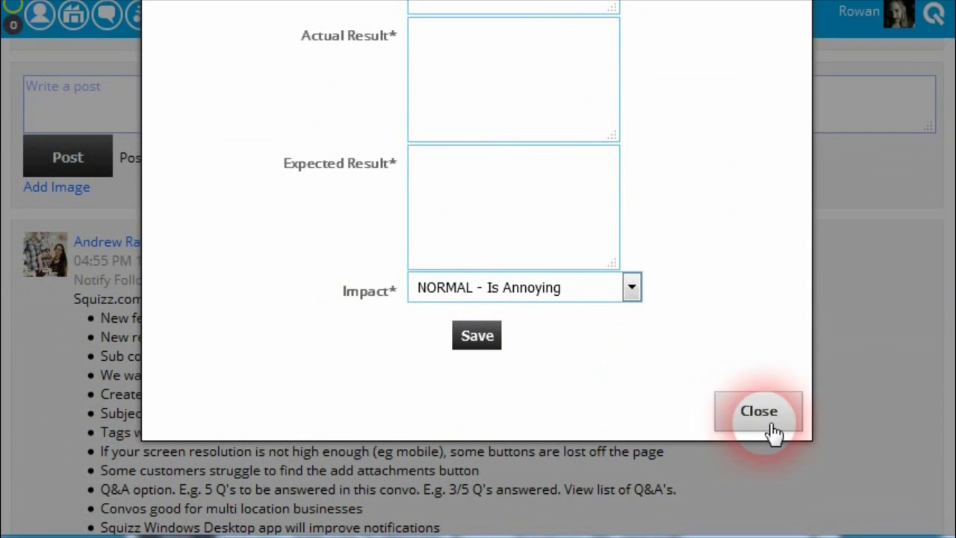
click(767, 421)
scroll(822, 433, down, 4)
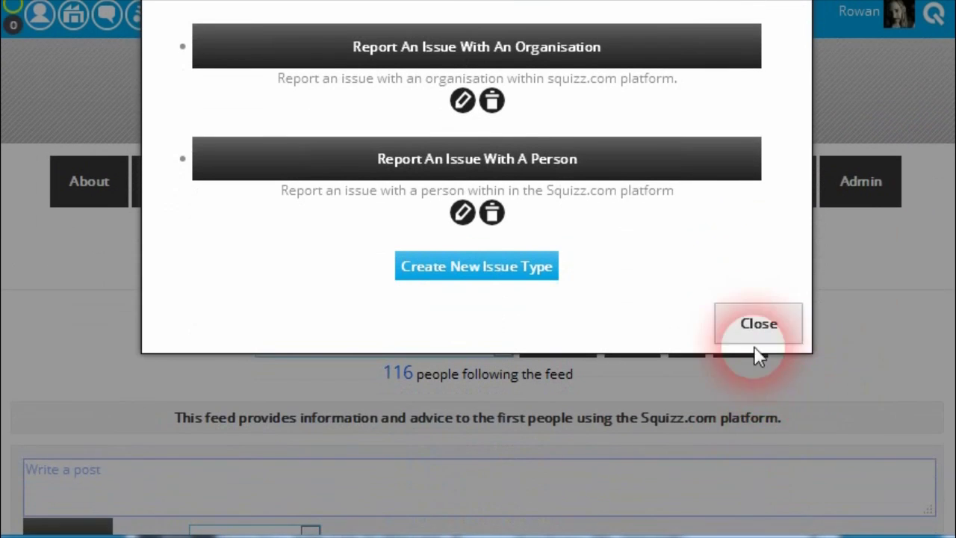
click(755, 335)
scroll(707, 358, up, 3)
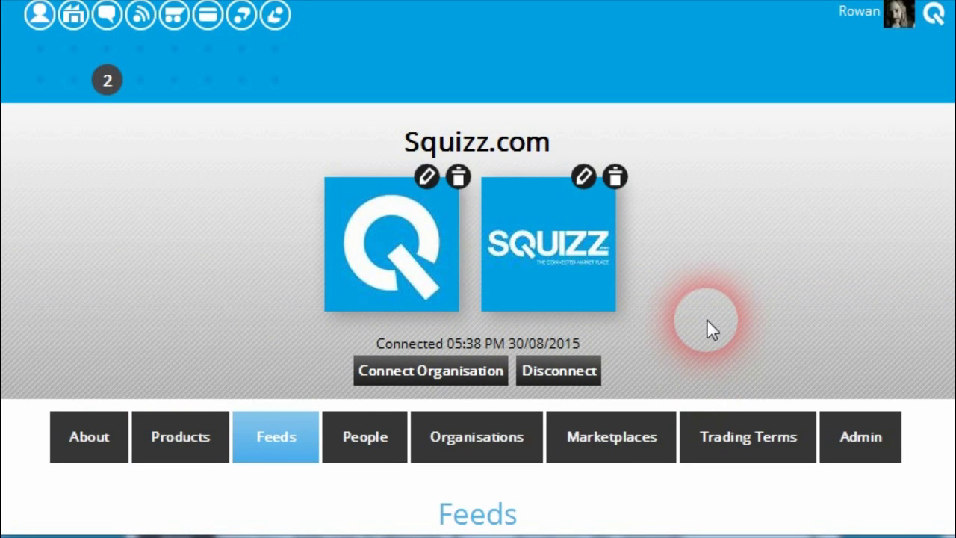